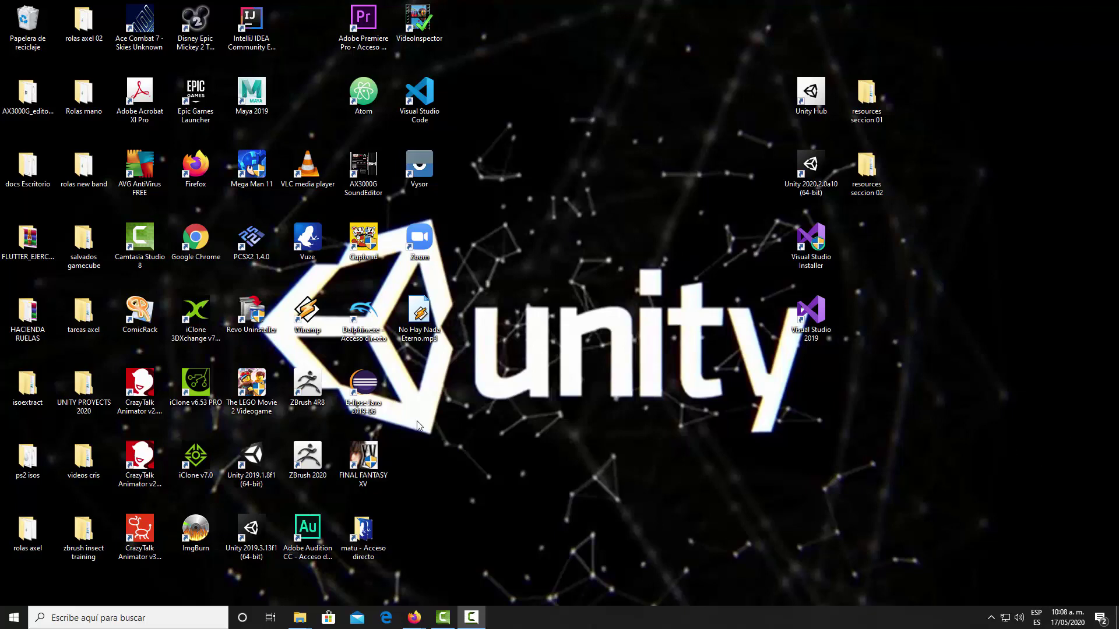
Step: Search for 'unity 3D' from the Firefox address bar
mouse_move(419, 612)
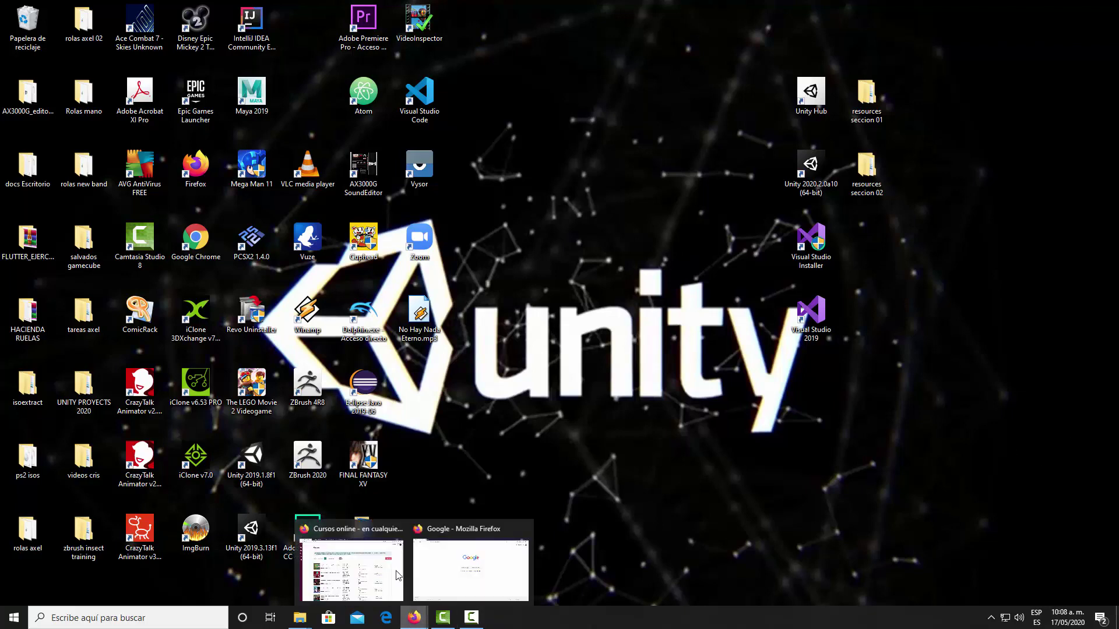
left_click(430, 542)
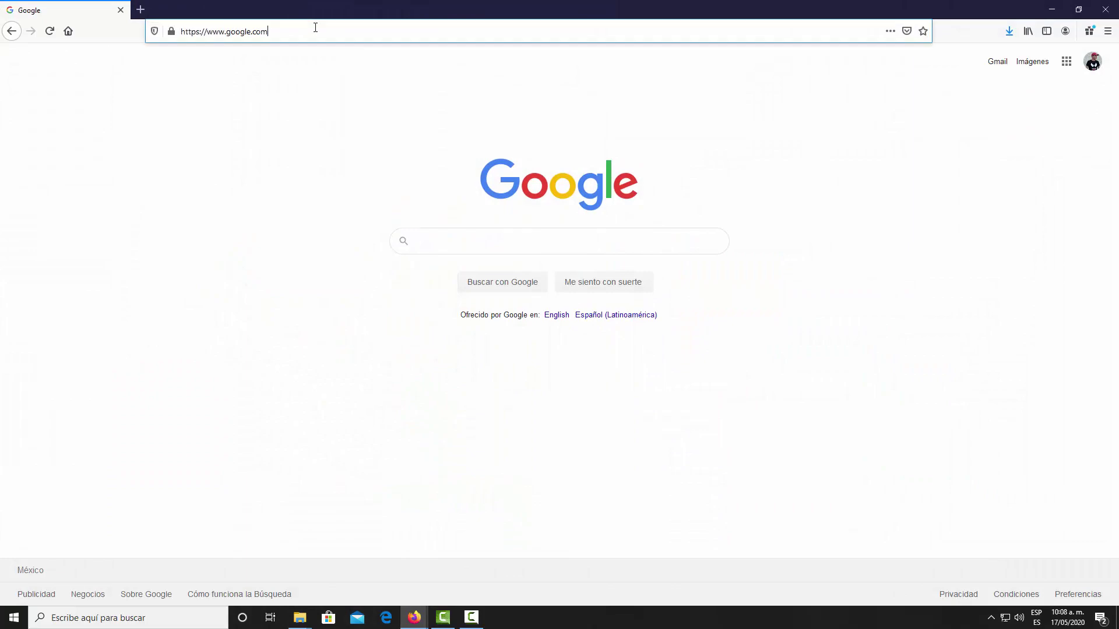
left_click(315, 28)
type("unit")
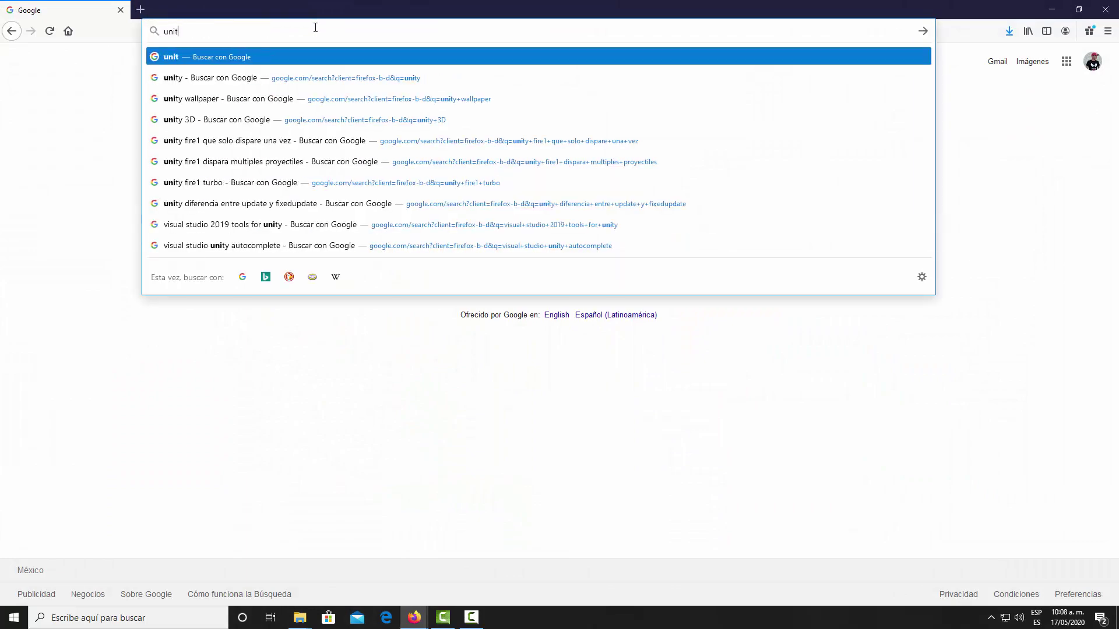
type("y 3D")
key("Return")
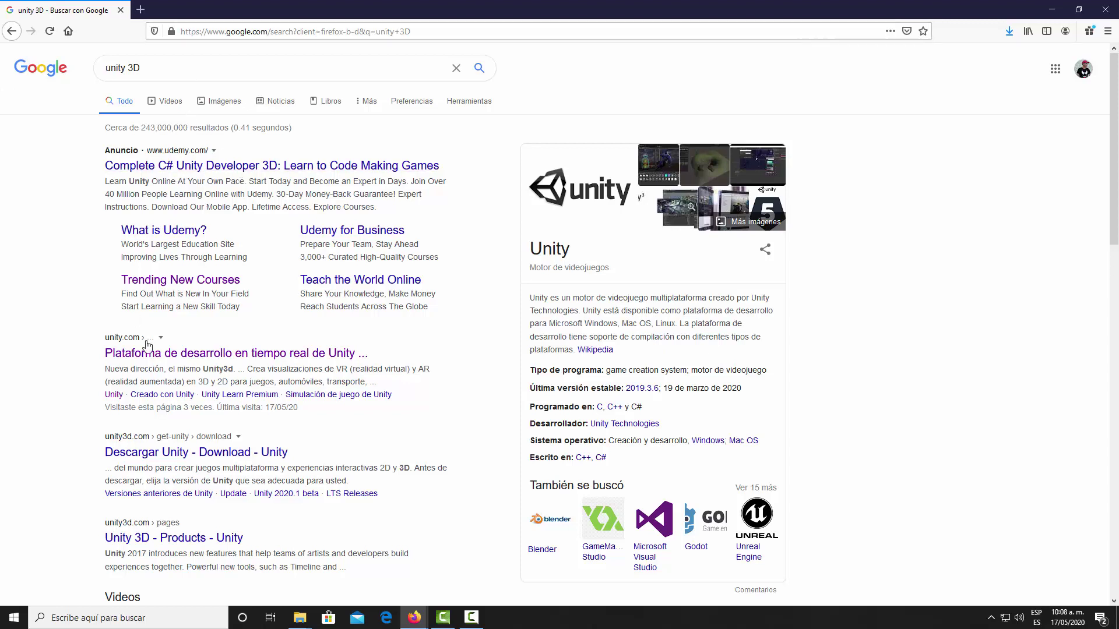
Step: Open unity.com from the results and choose the free Personal plan for individuals
left_click(222, 356)
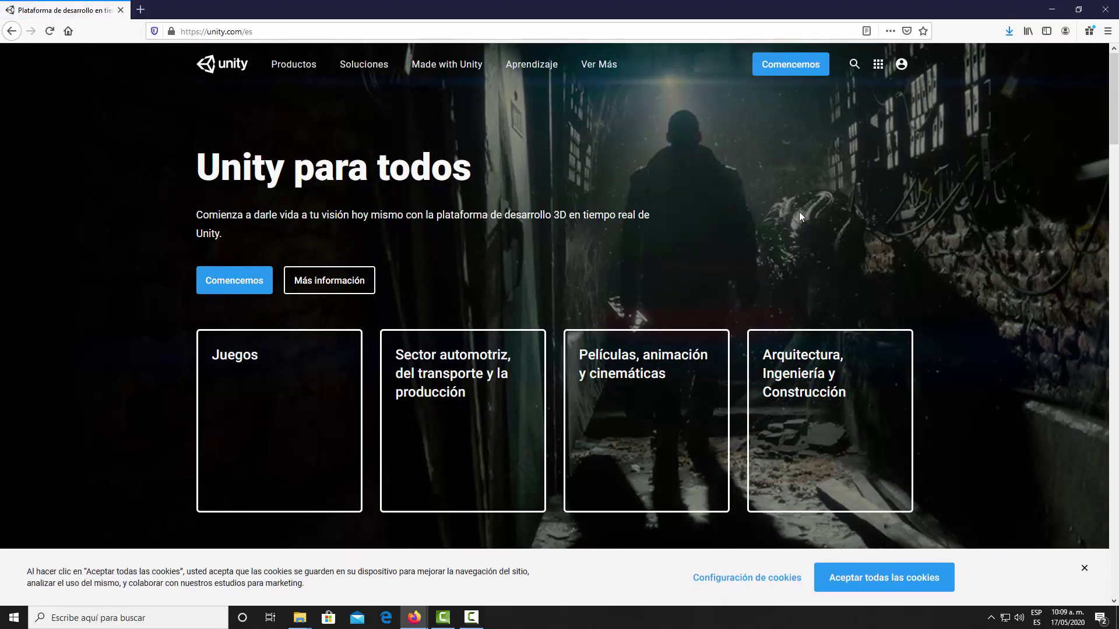
left_click(789, 64)
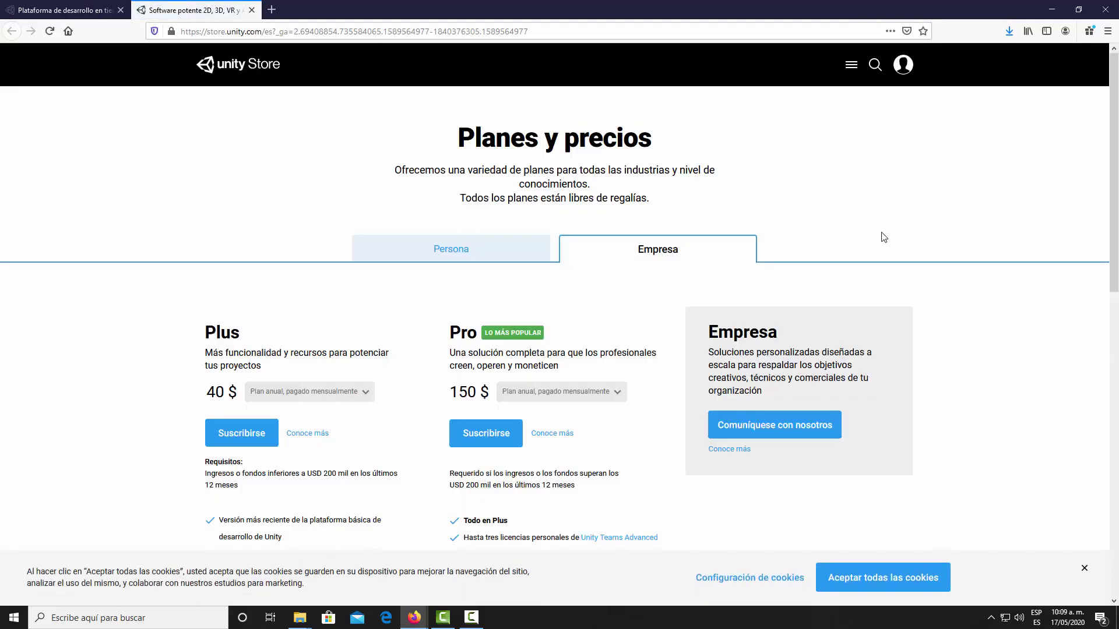
scroll(883, 237, "down", 1)
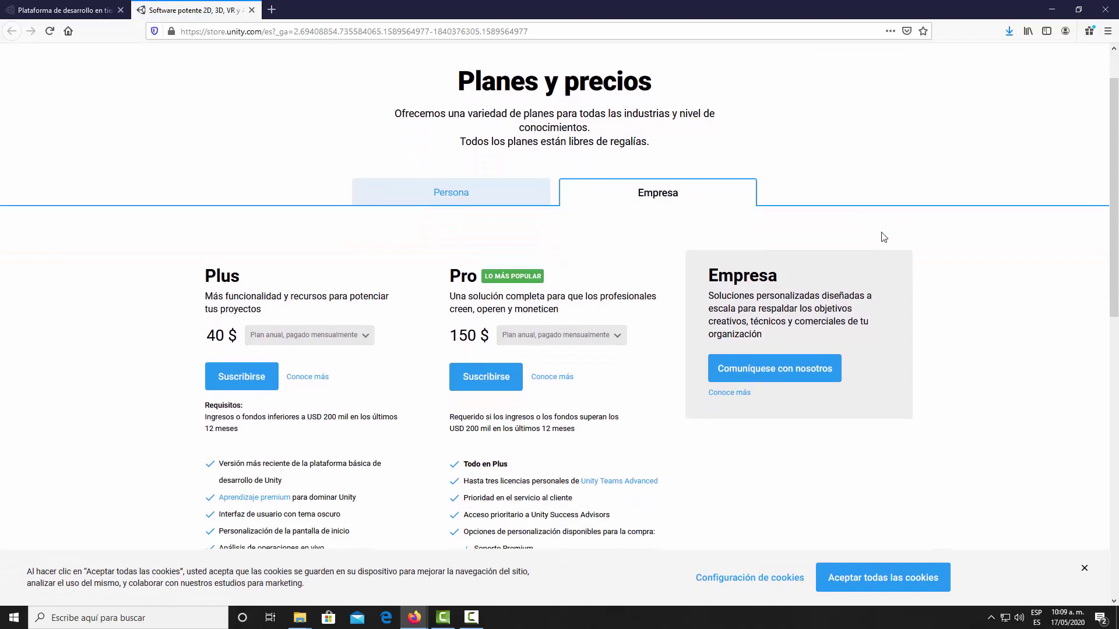
left_click(470, 195)
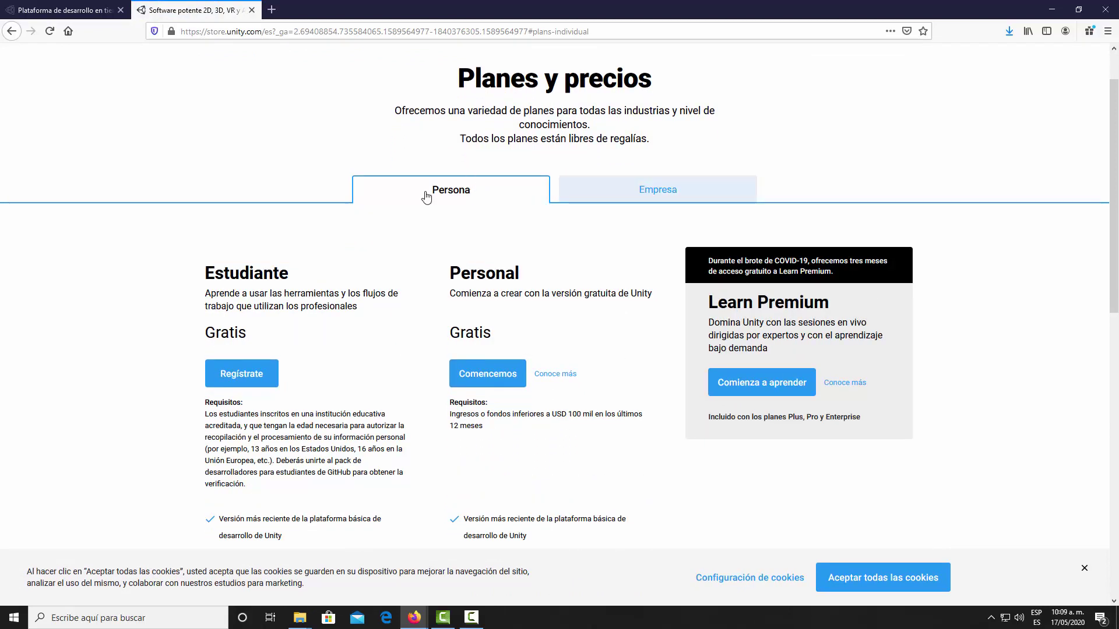
left_click(487, 383)
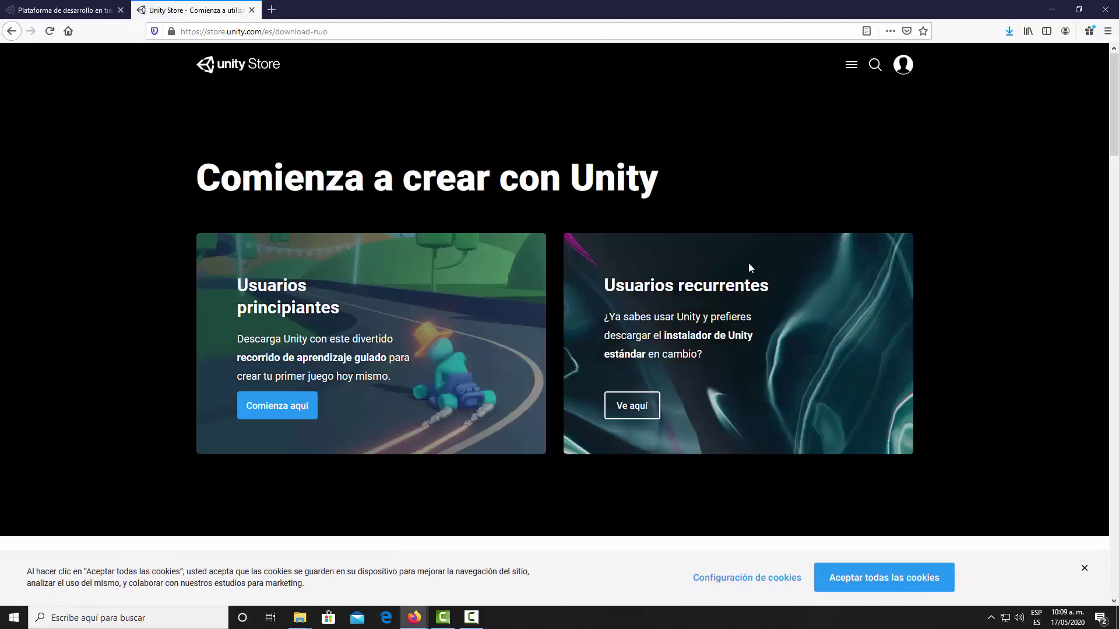
scroll(749, 268, "down", 1)
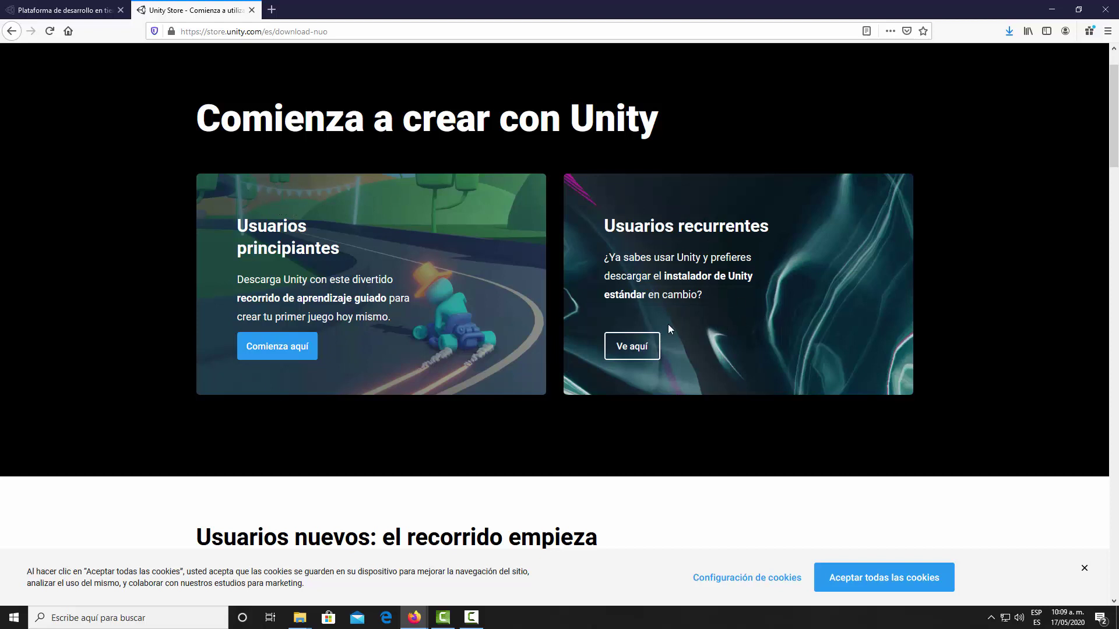
Step: Choose the returning-user installer, accept the Unity Personal terms, and request the Unity Hub download
left_click(630, 349)
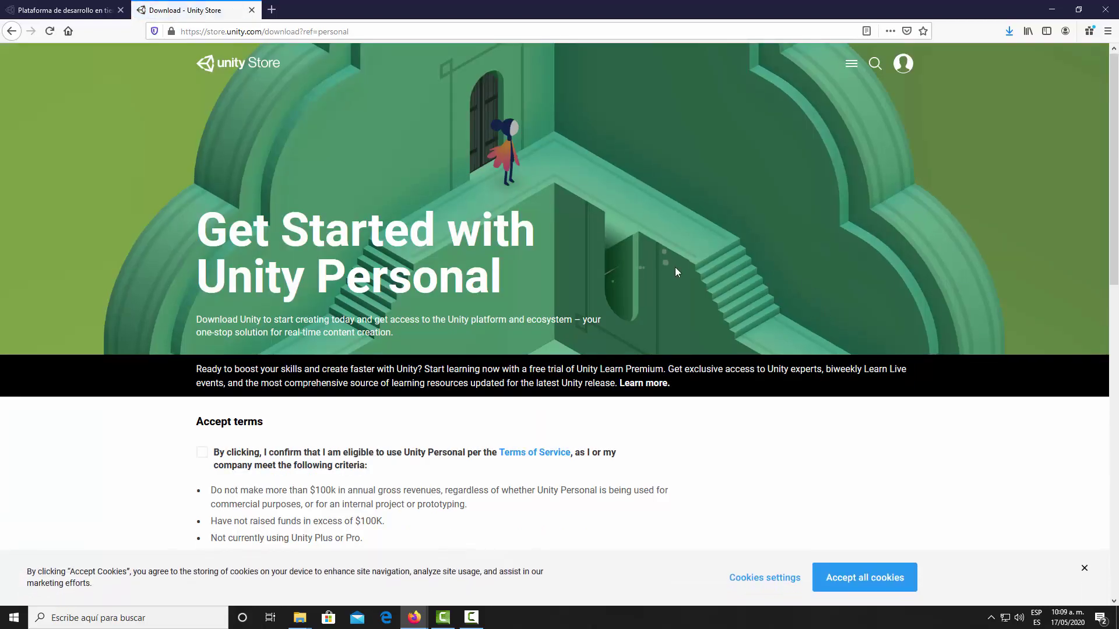
scroll(675, 267, "down", 2)
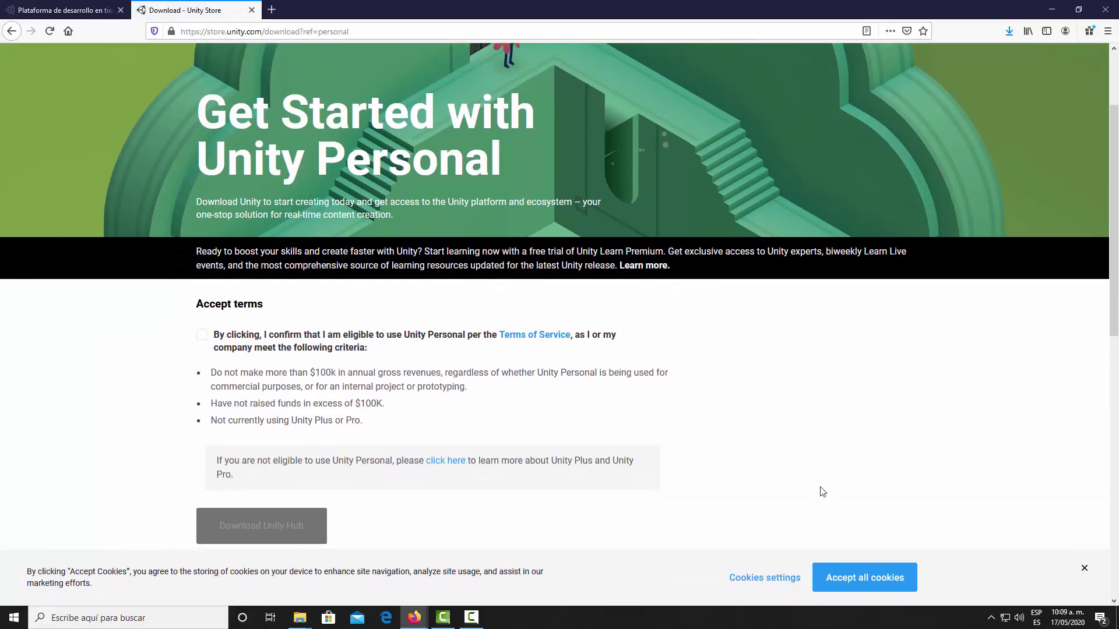
scroll(813, 450, "down", 4)
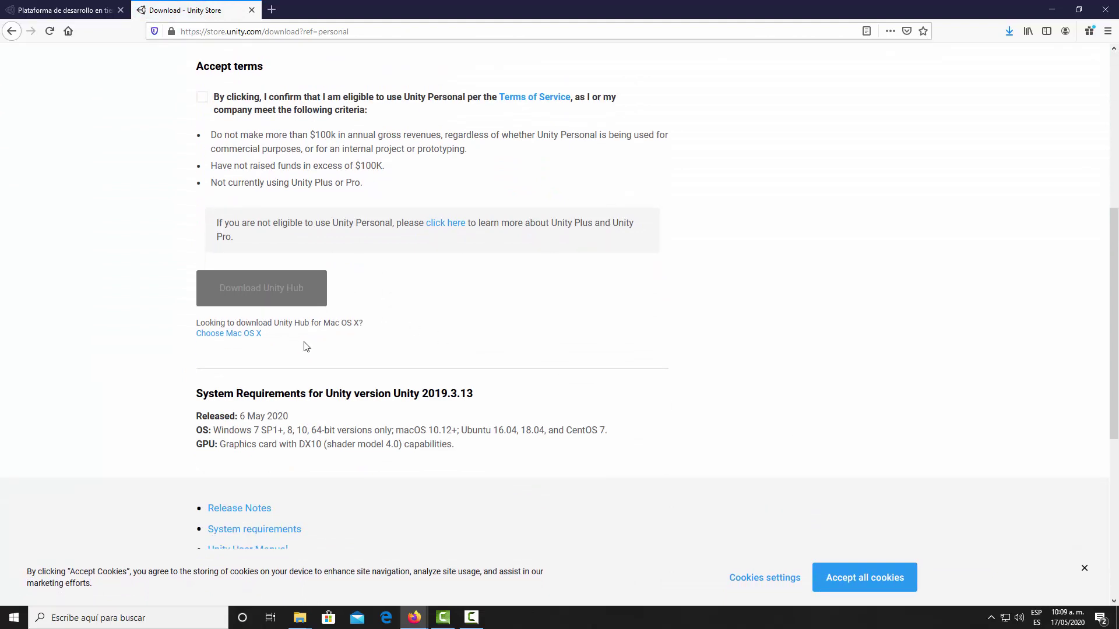
left_click(201, 99)
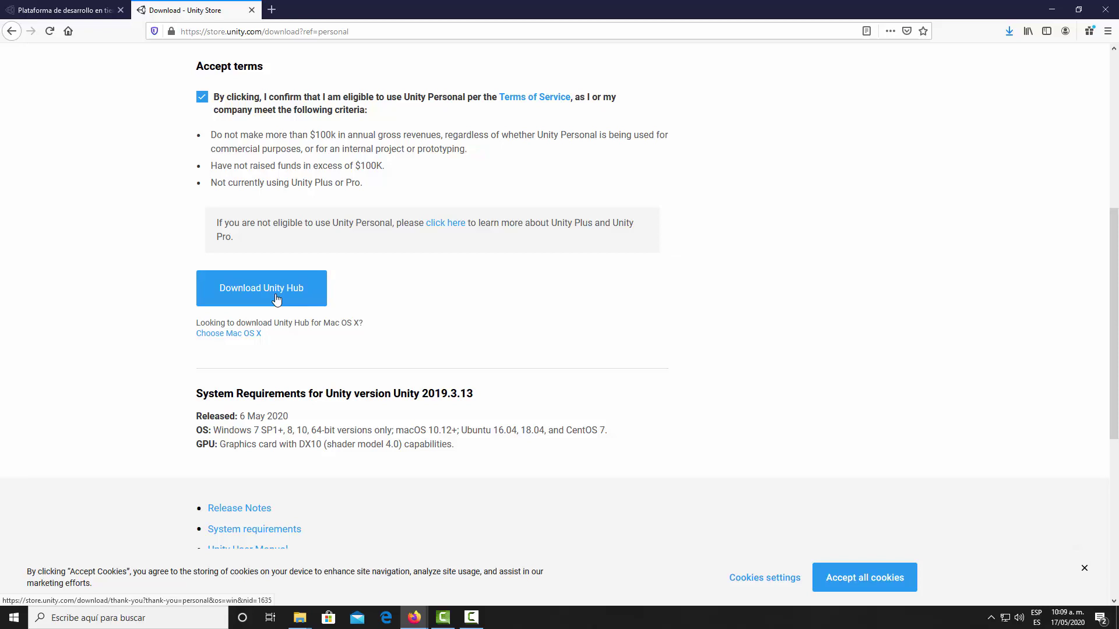
left_click(276, 299)
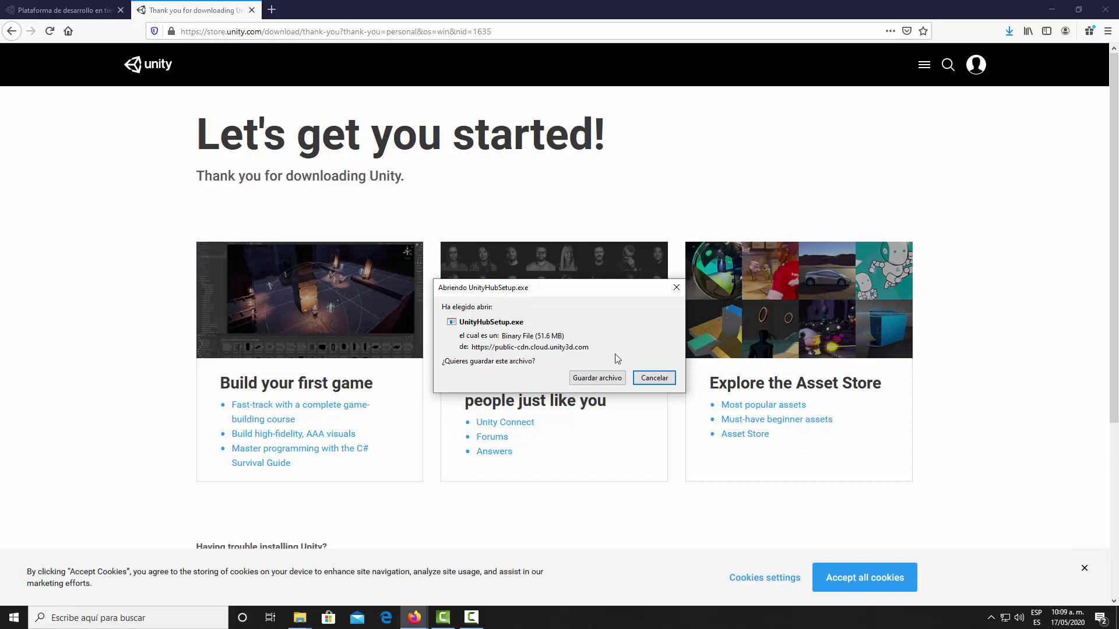
Step: Dismiss the UnityHubSetup.exe prompt, show the desktop, and launch Unity Hub from its shortcut
left_click(676, 288)
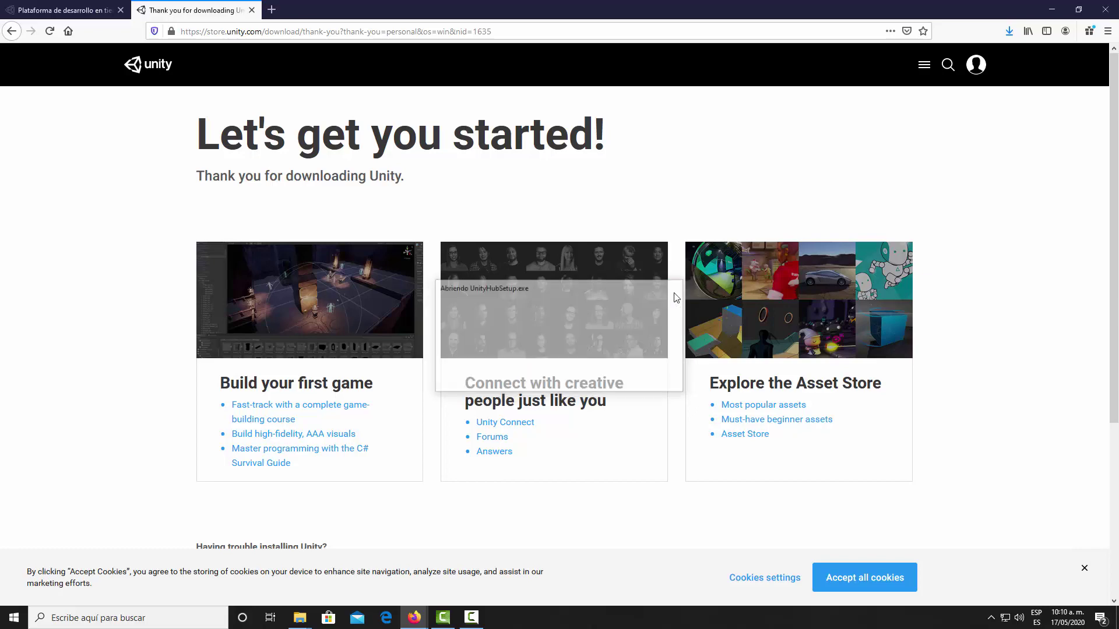
key("super+d")
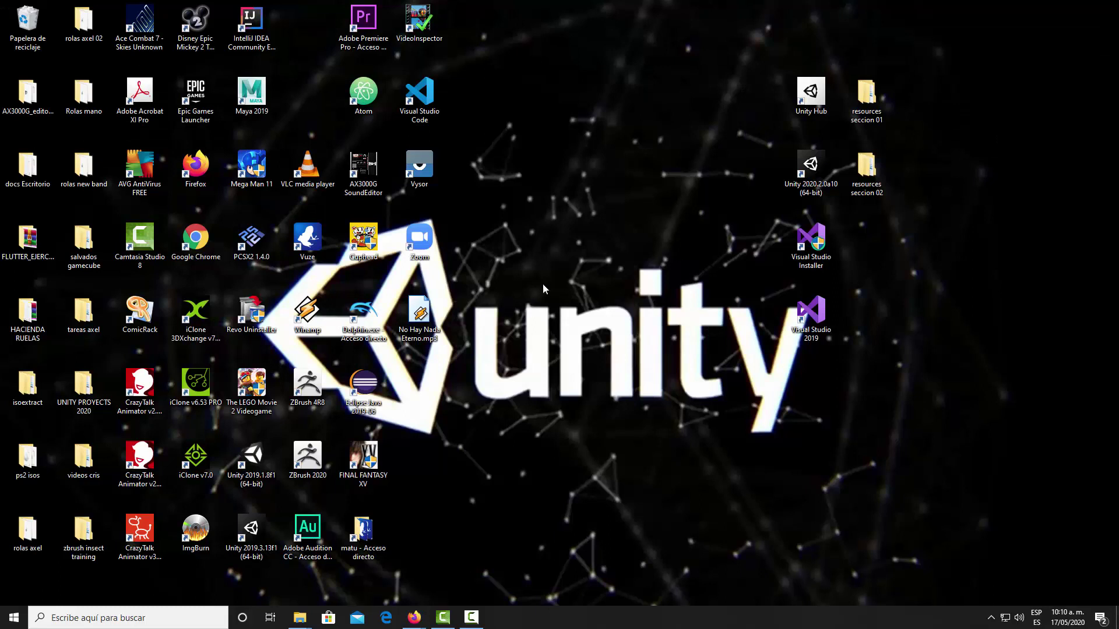
left_click(815, 91)
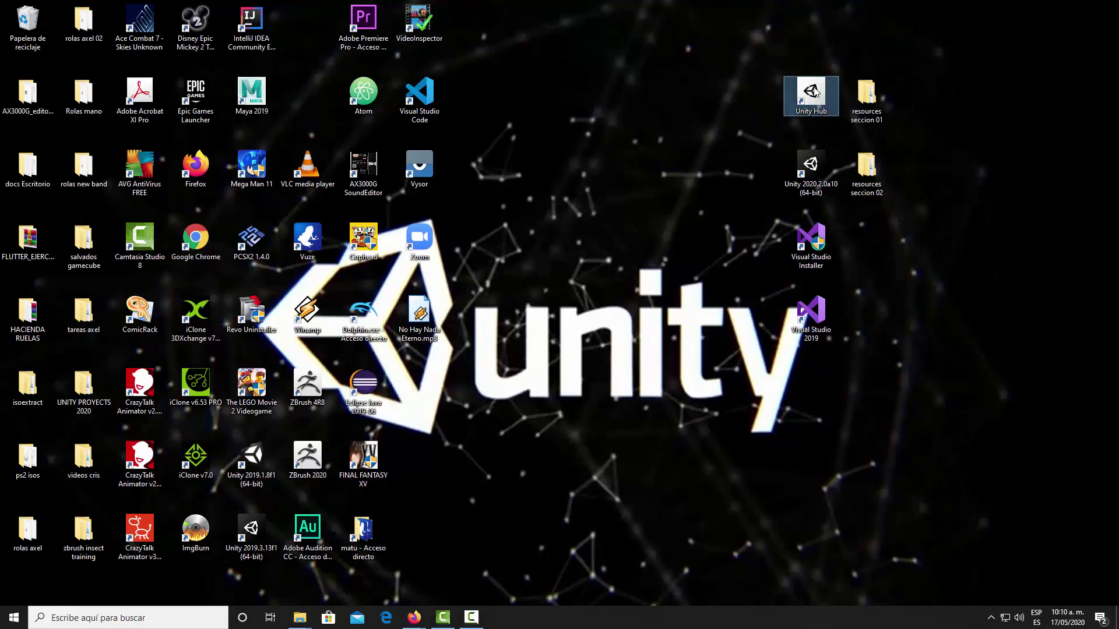
double_click(815, 91)
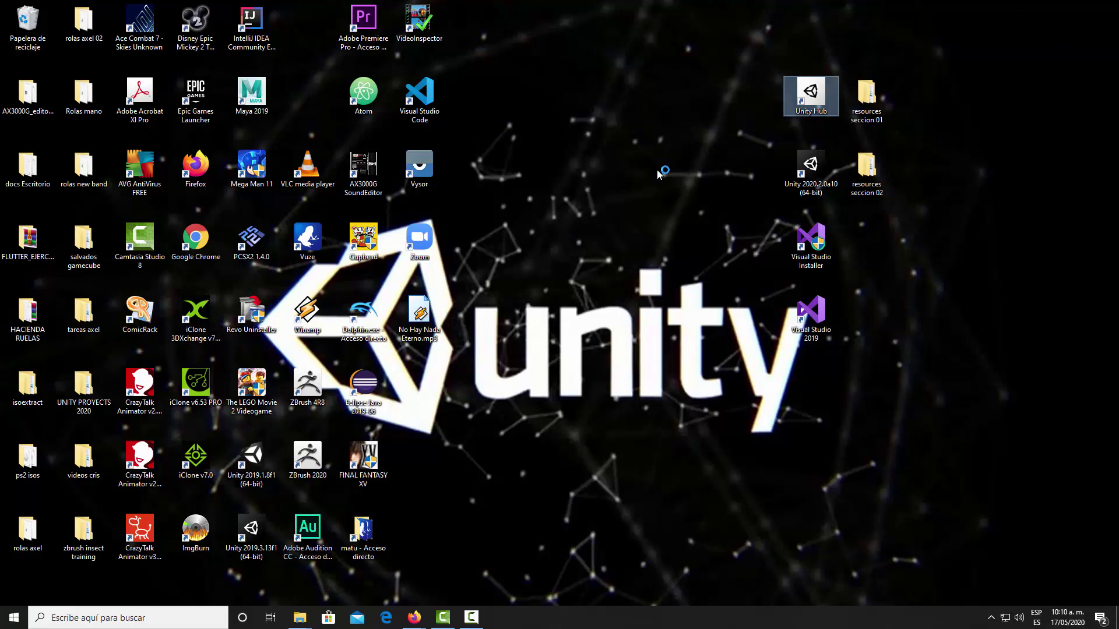
left_click_drag(699, 132, 545, 136)
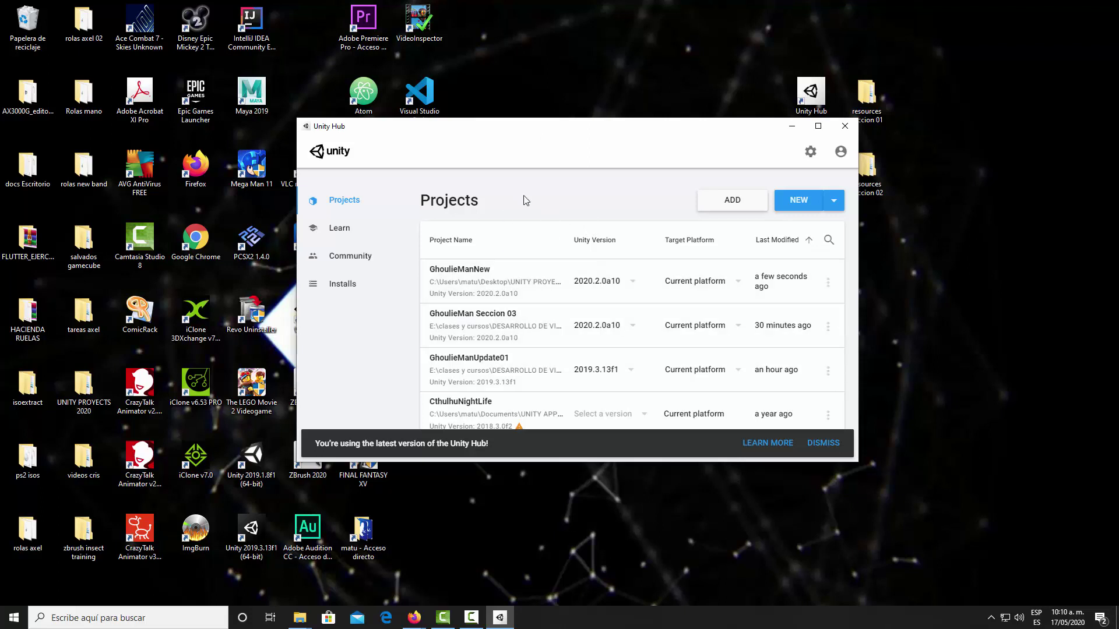
Step: Show the Installs list, cancel the LOCATE file browser, and start adding a new Unity version
left_click(338, 287)
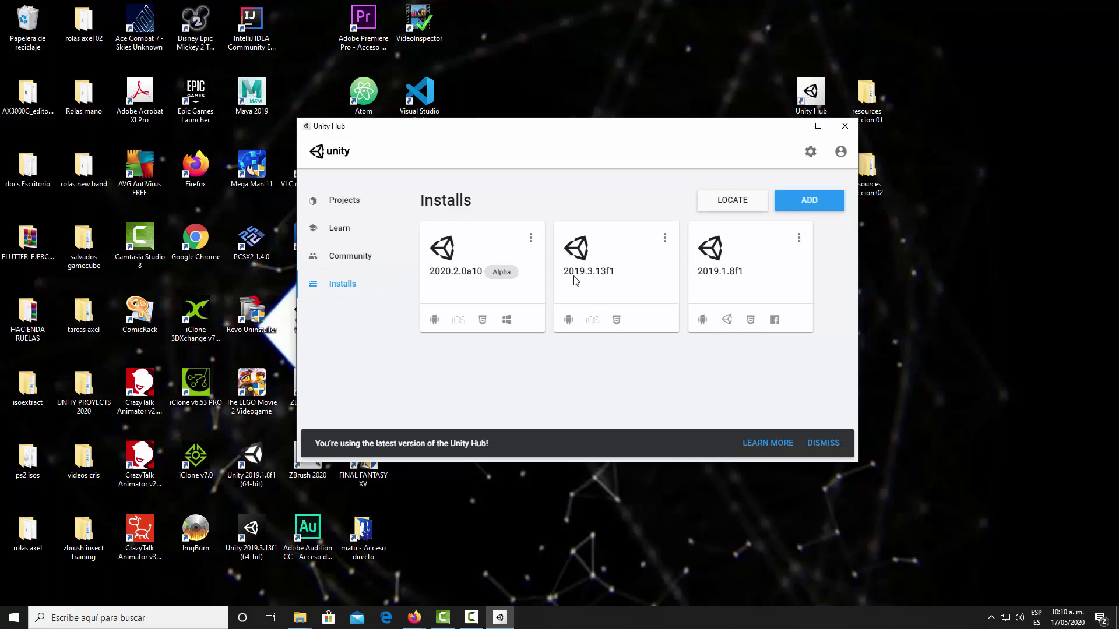
left_click(733, 201)
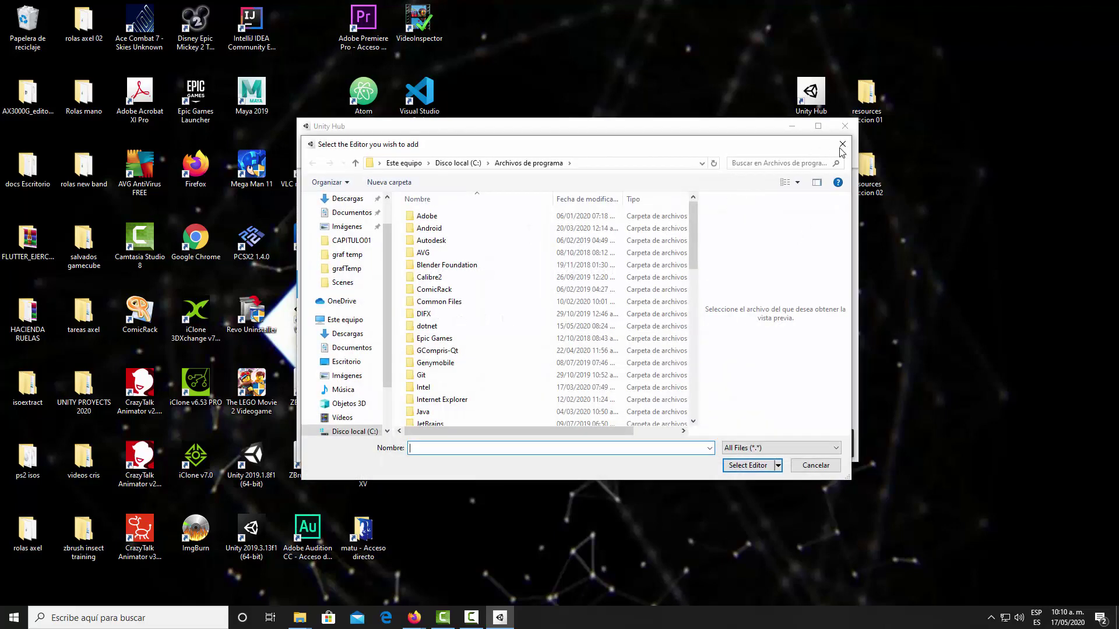
left_click(841, 147)
left_click(814, 200)
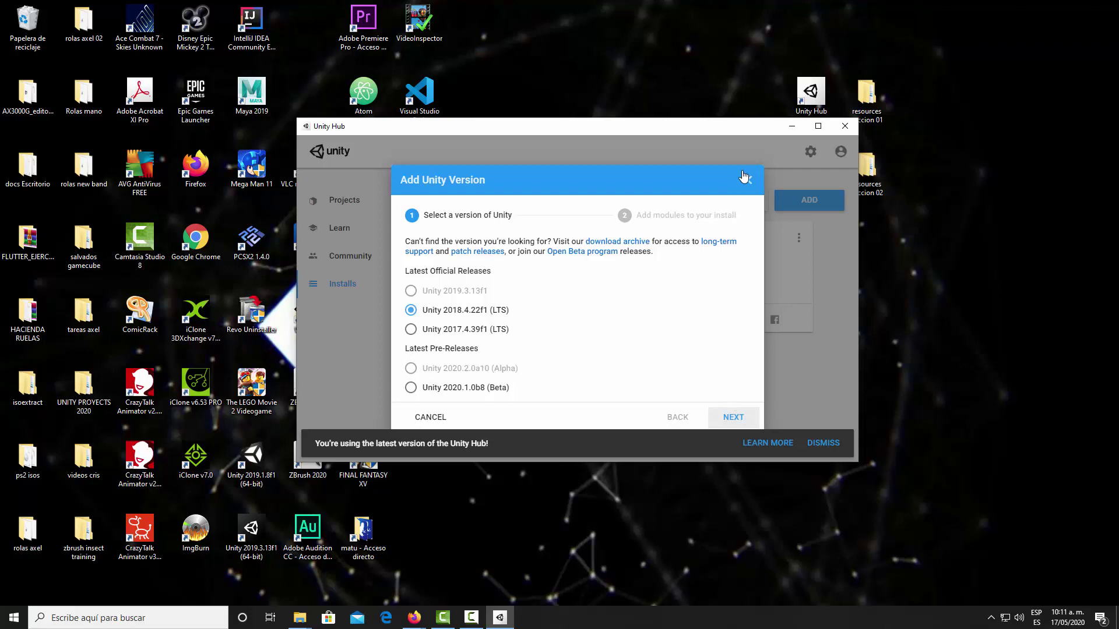
Step: Choose Unity 2020.1.0b8 (Beta) and continue past its module list
left_click(411, 390)
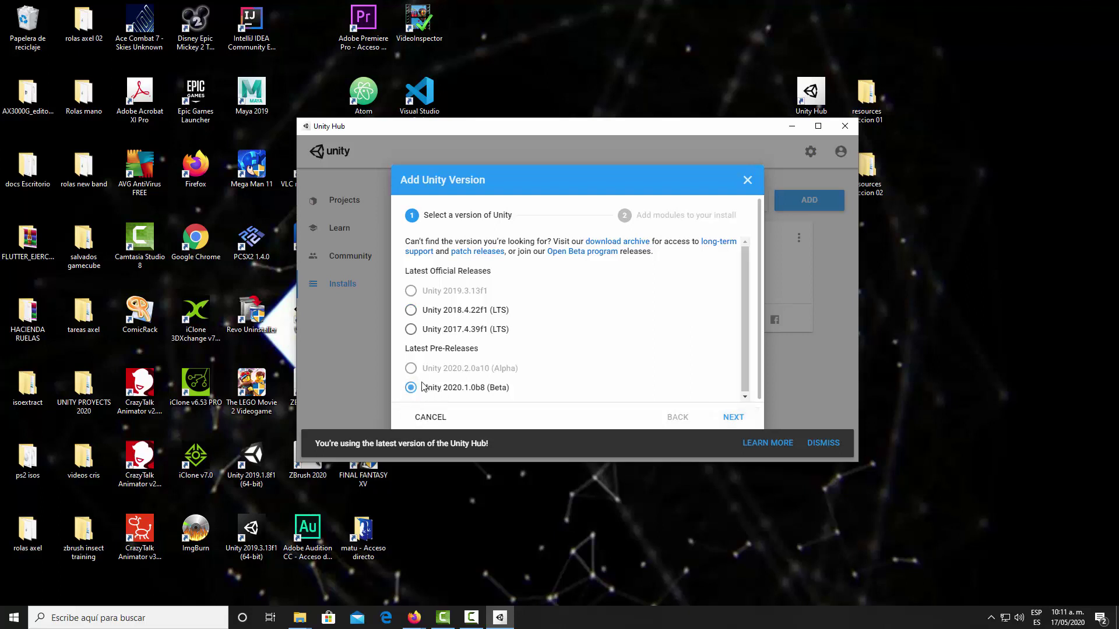
left_click(733, 417)
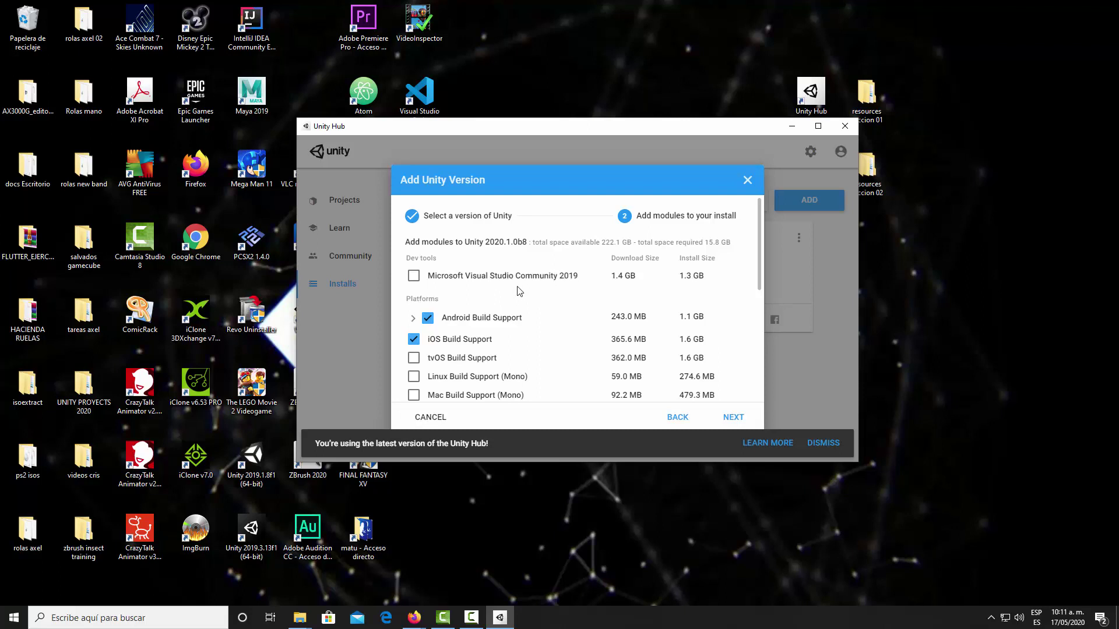
scroll(505, 313, "down", 1)
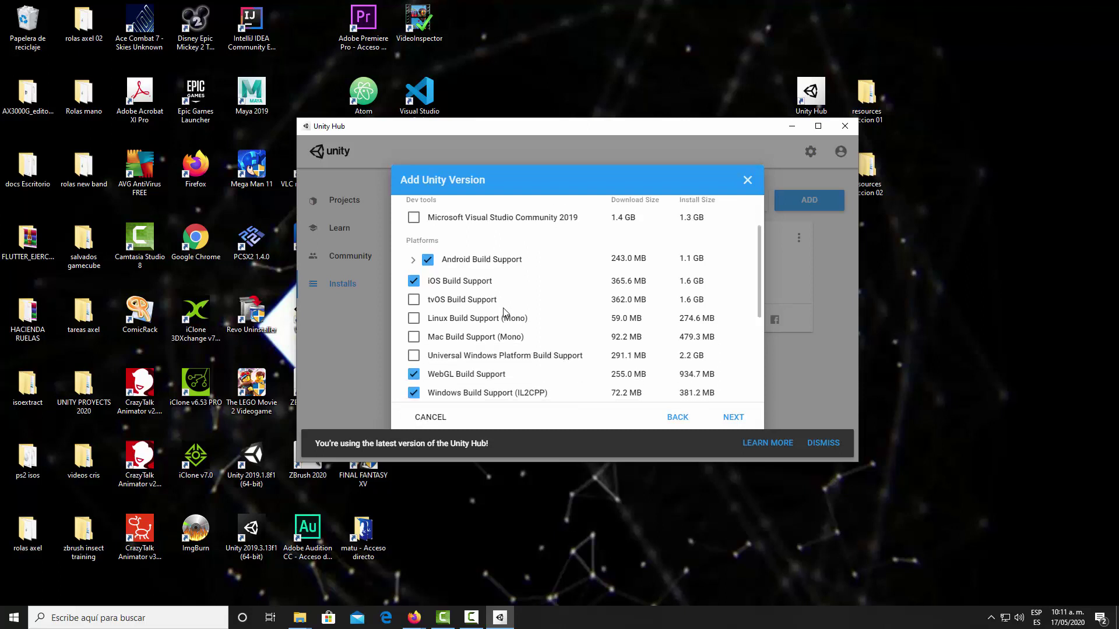
scroll(504, 314, "down", 1)
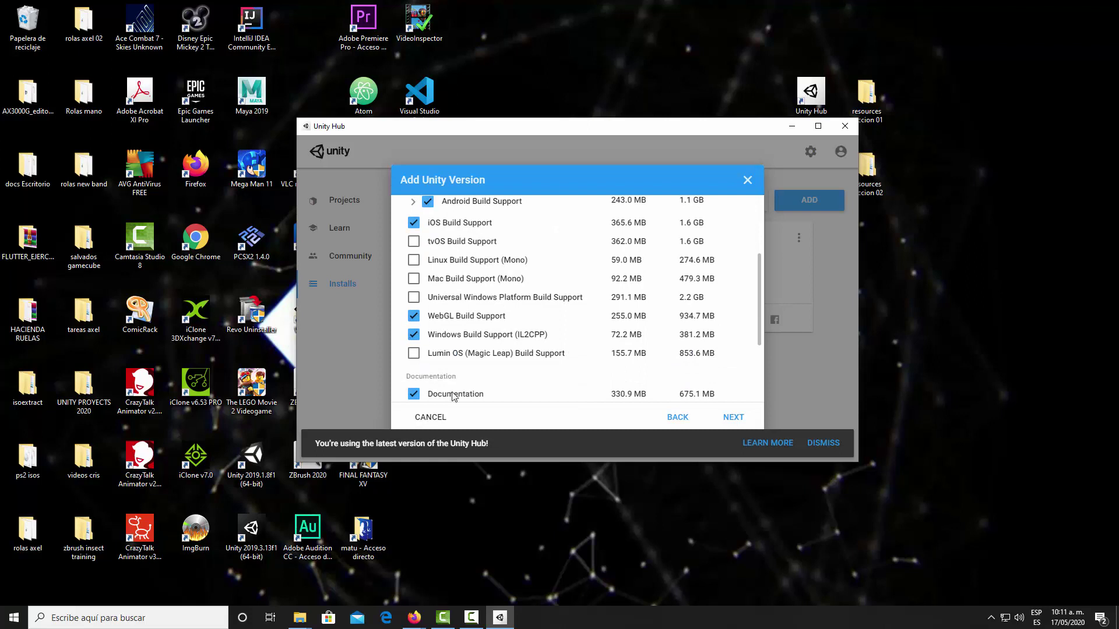
left_click(728, 418)
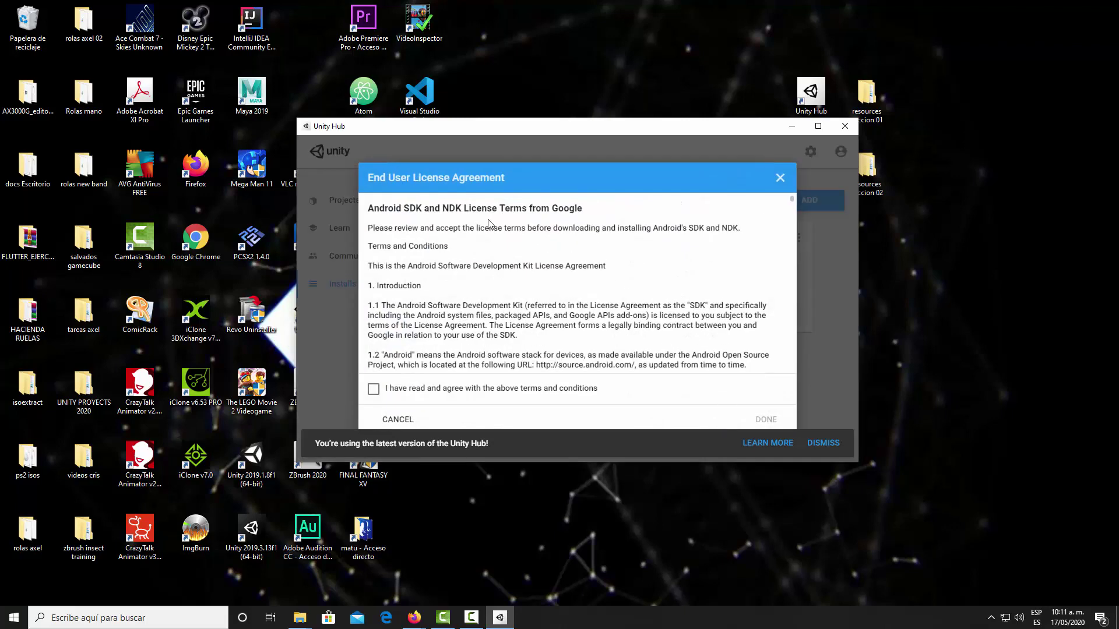
Step: Accept the Android SDK and NDK license terms and confirm with DONE
left_click(374, 389)
scroll(614, 352, "down", 1)
scroll(613, 352, "down", 1)
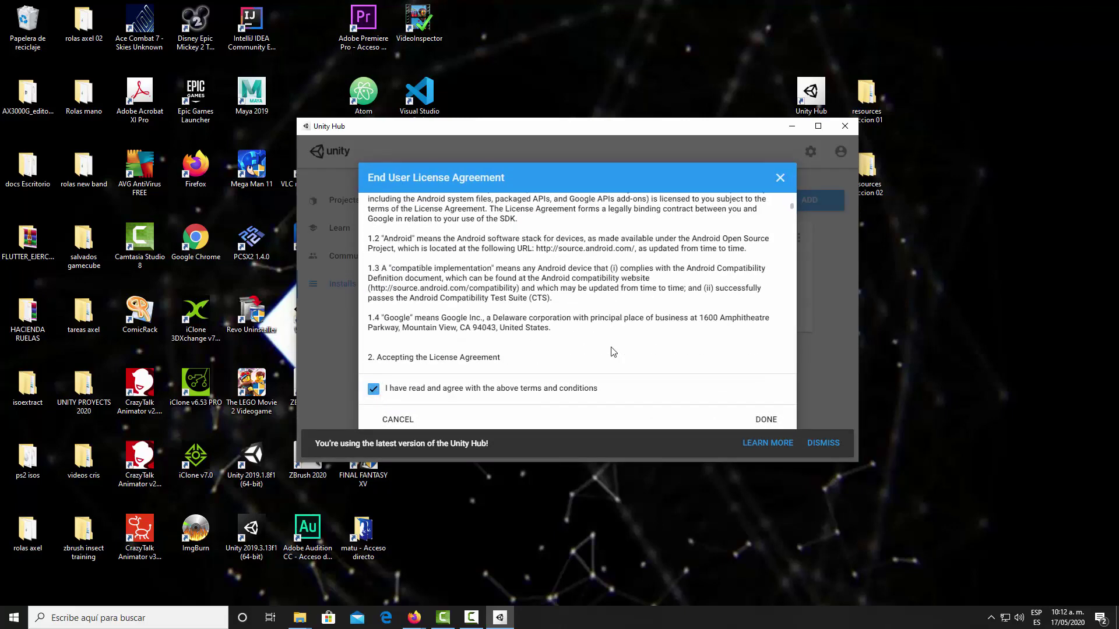
left_click(765, 419)
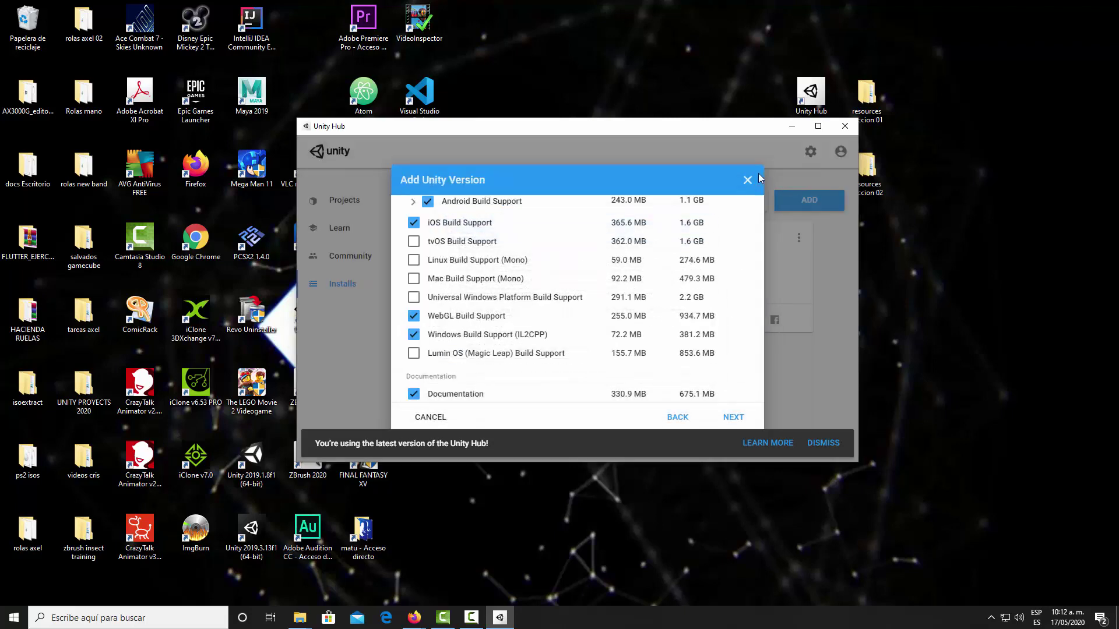
Step: Close the Add Unity Version dialog to return to the Installs list
left_click(747, 181)
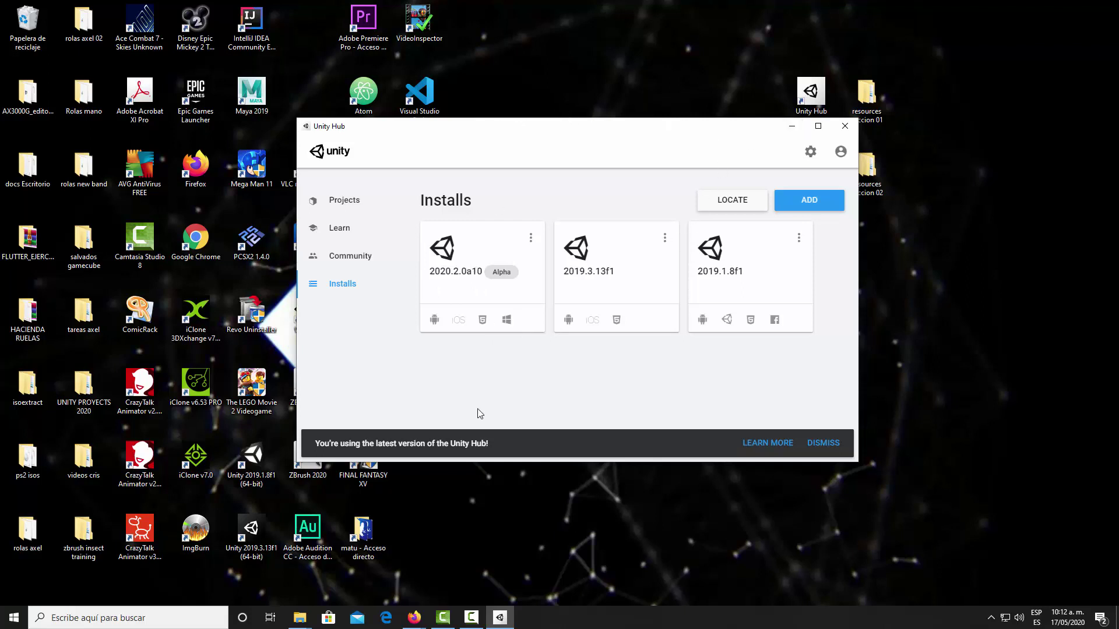
Step: Search 'visual studio' in a new Firefox tab
mouse_move(416, 616)
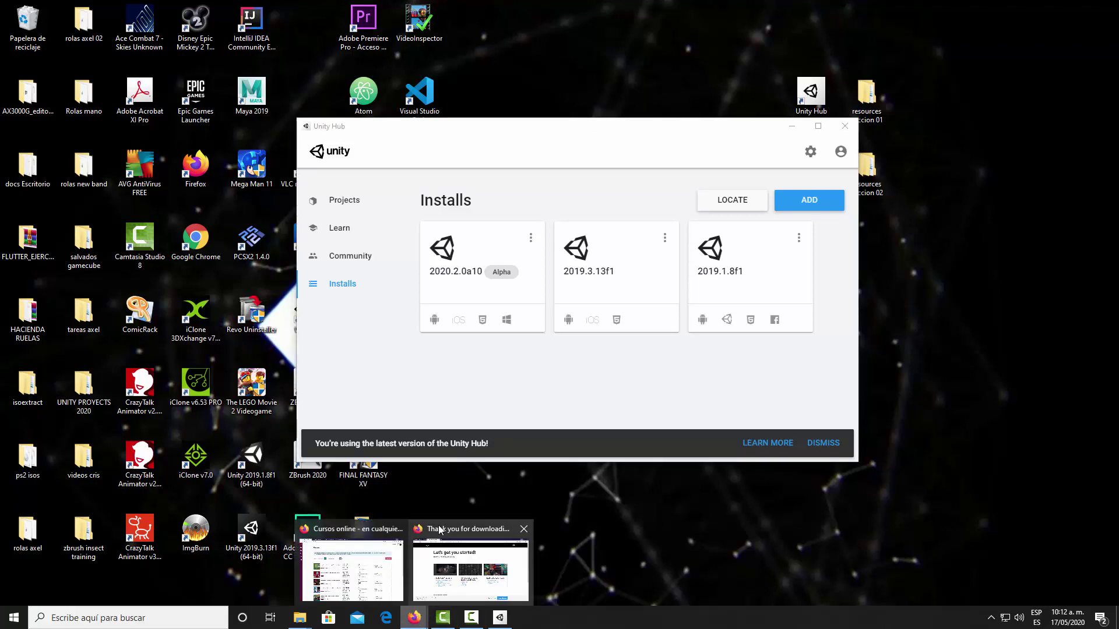
left_click(471, 560)
left_click(272, 10)
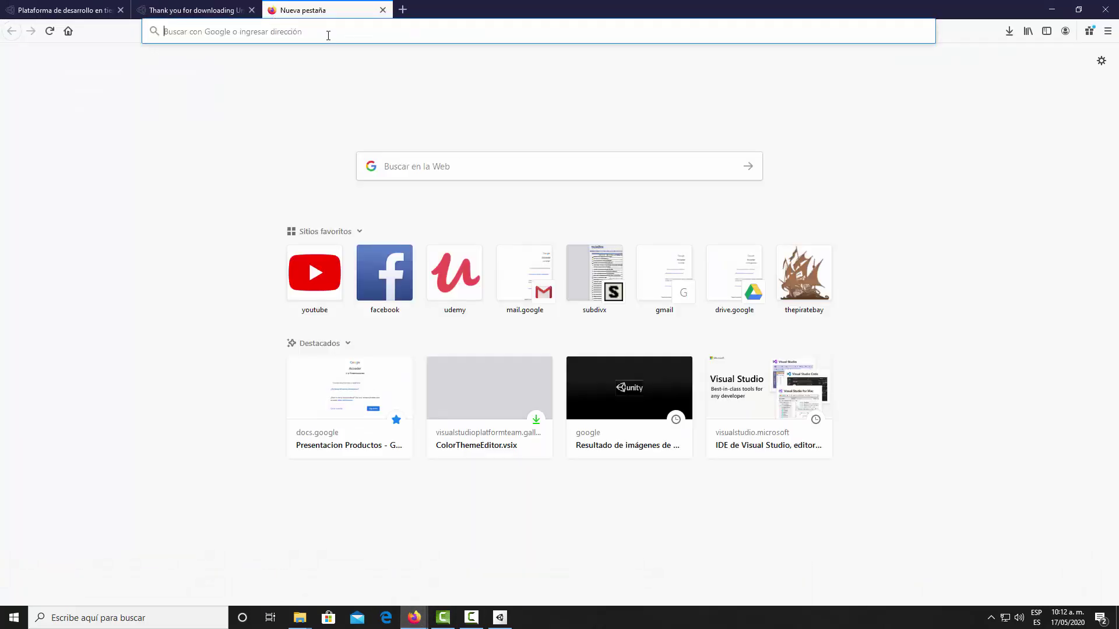
type("v")
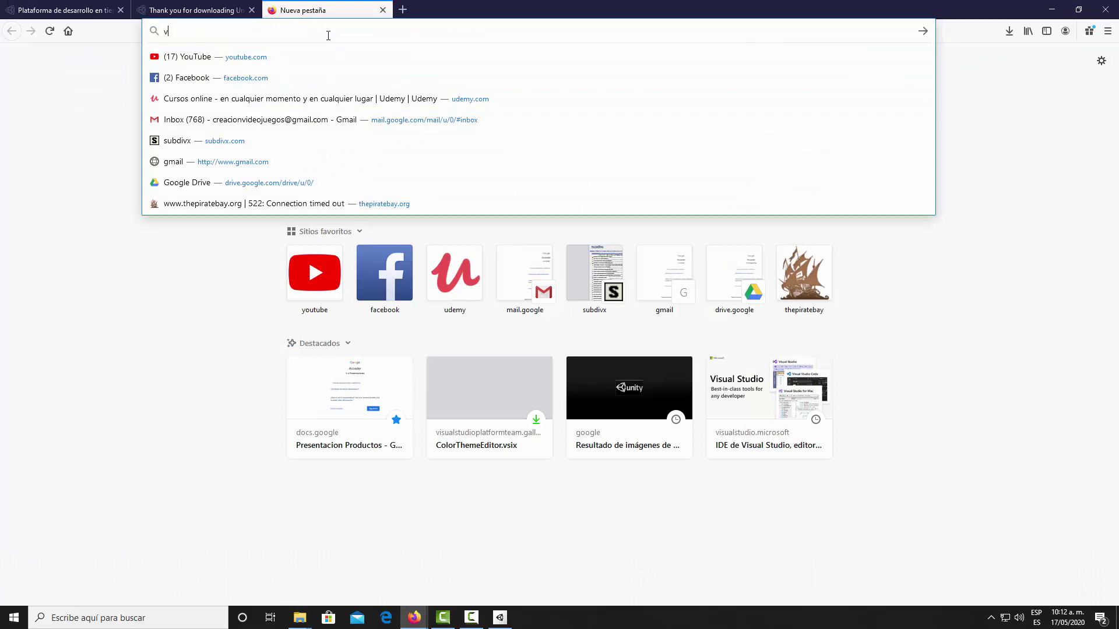
type("isual s")
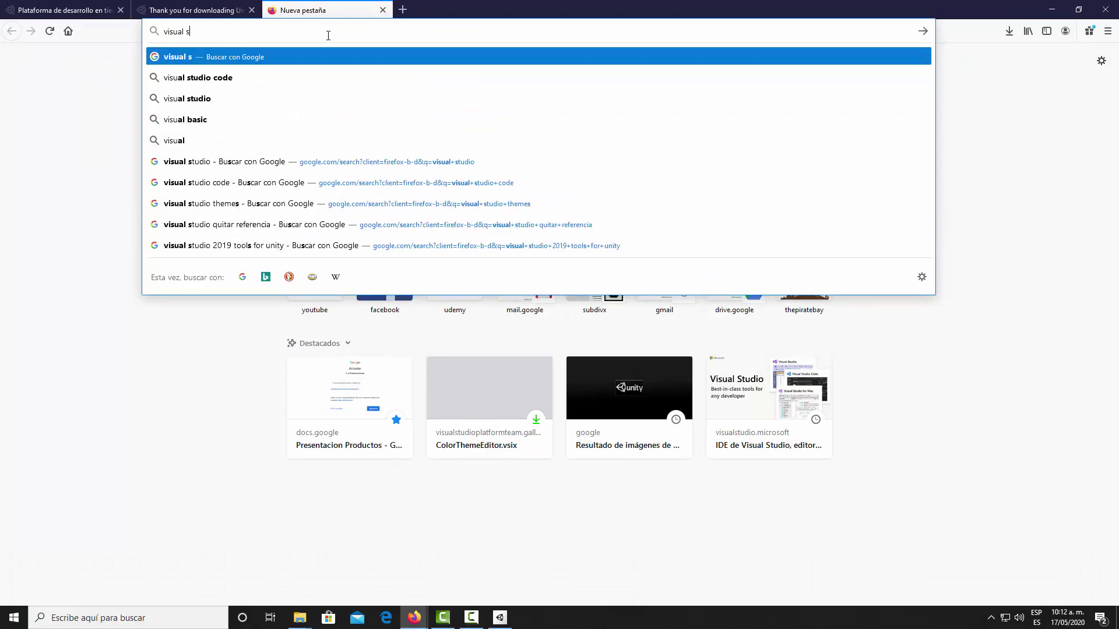
type("tudio")
key("Return")
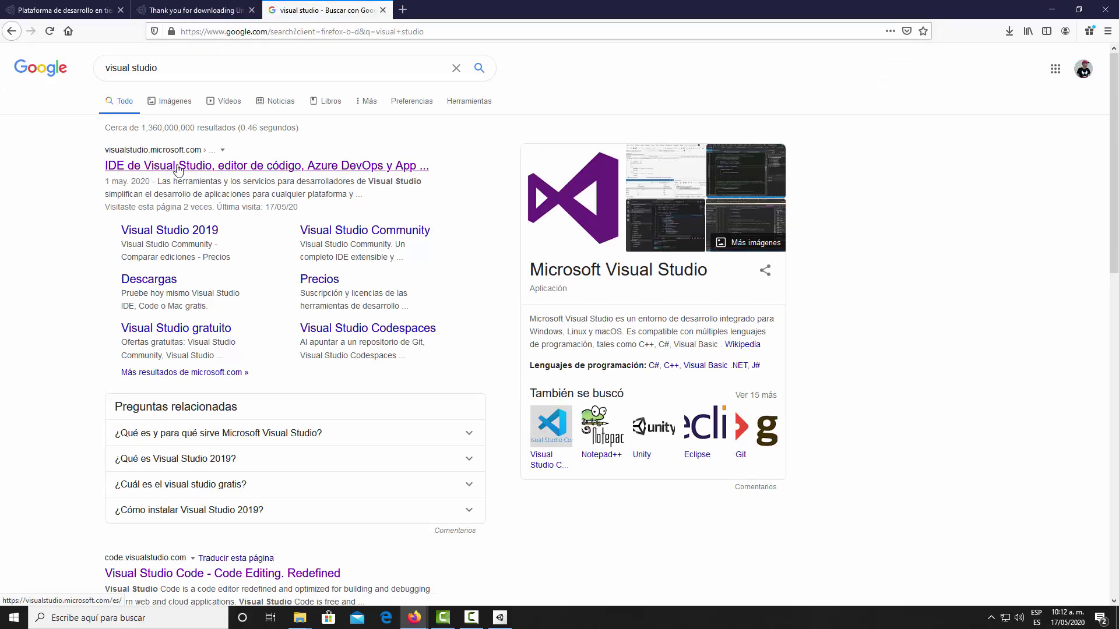
Step: Download Visual Studio Community 2019 from visualstudio.microsoft.com, dismiss the prompt, and minimise Firefox
left_click(252, 169)
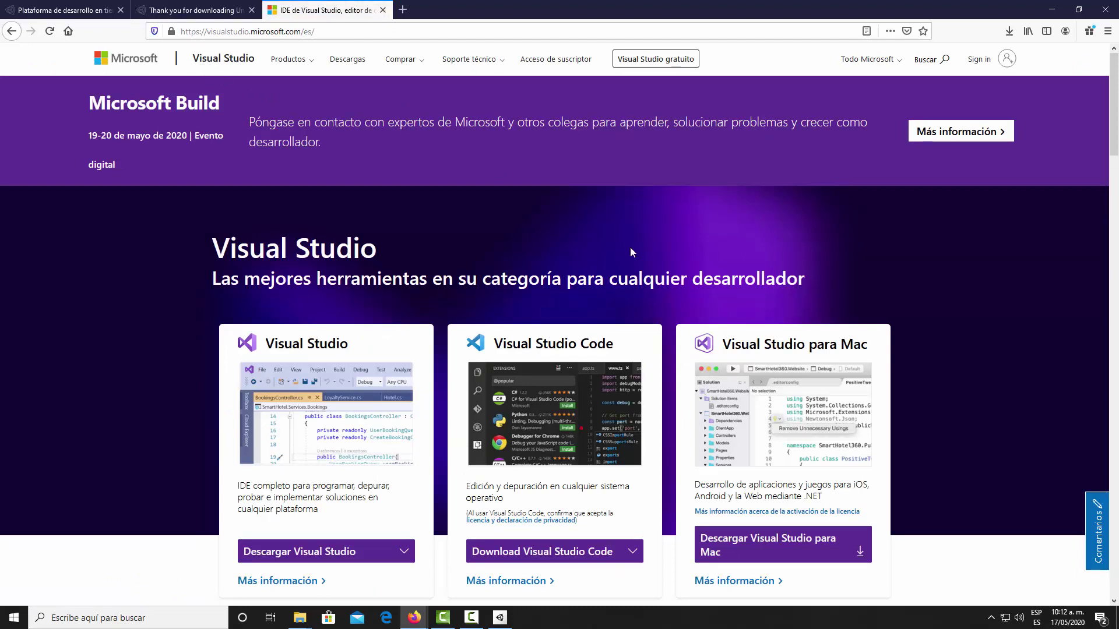
scroll(631, 249, "down", 1)
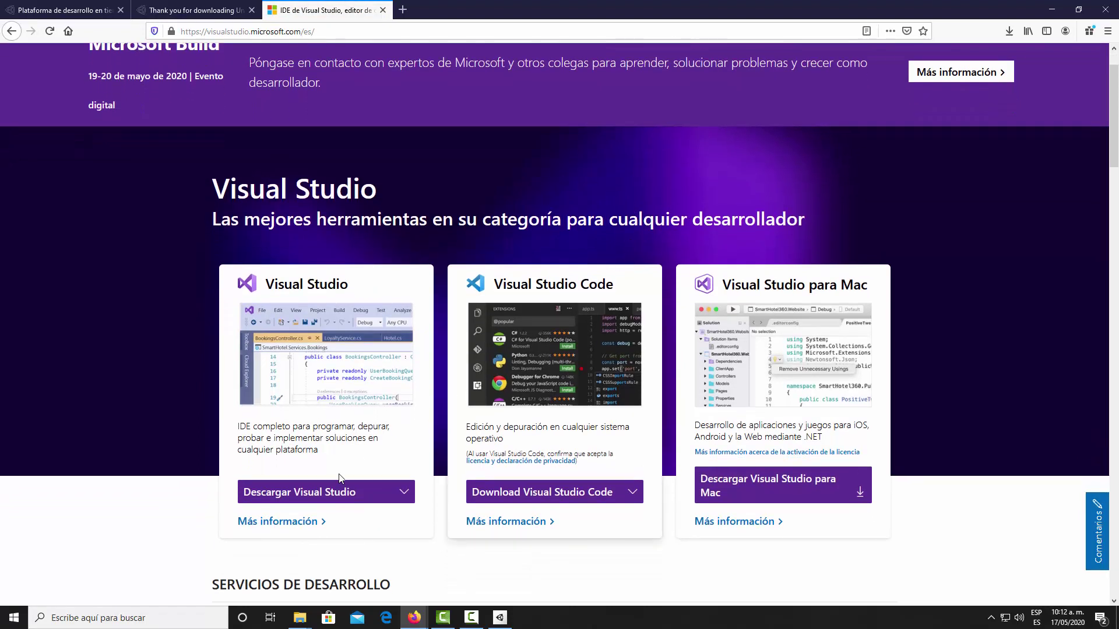
mouse_move(326, 502)
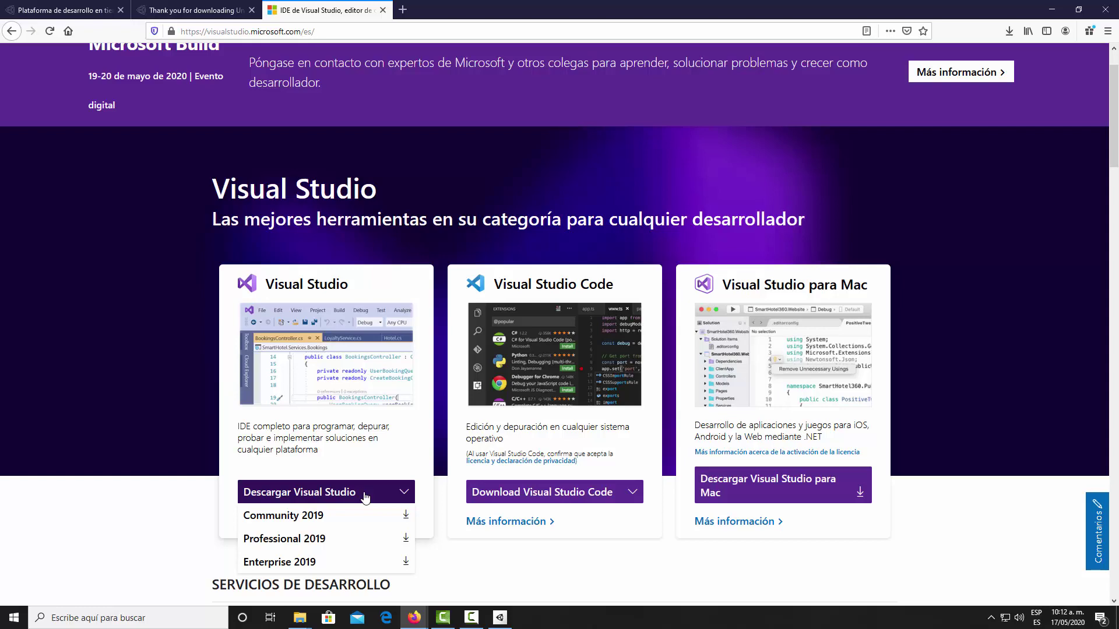
left_click(313, 517)
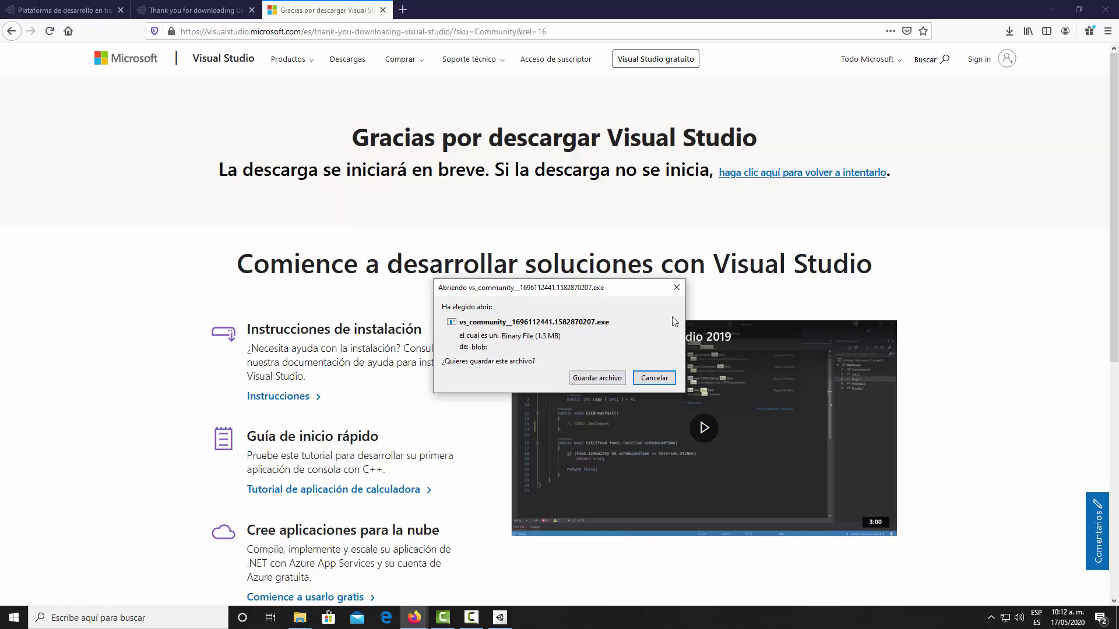
left_click(676, 288)
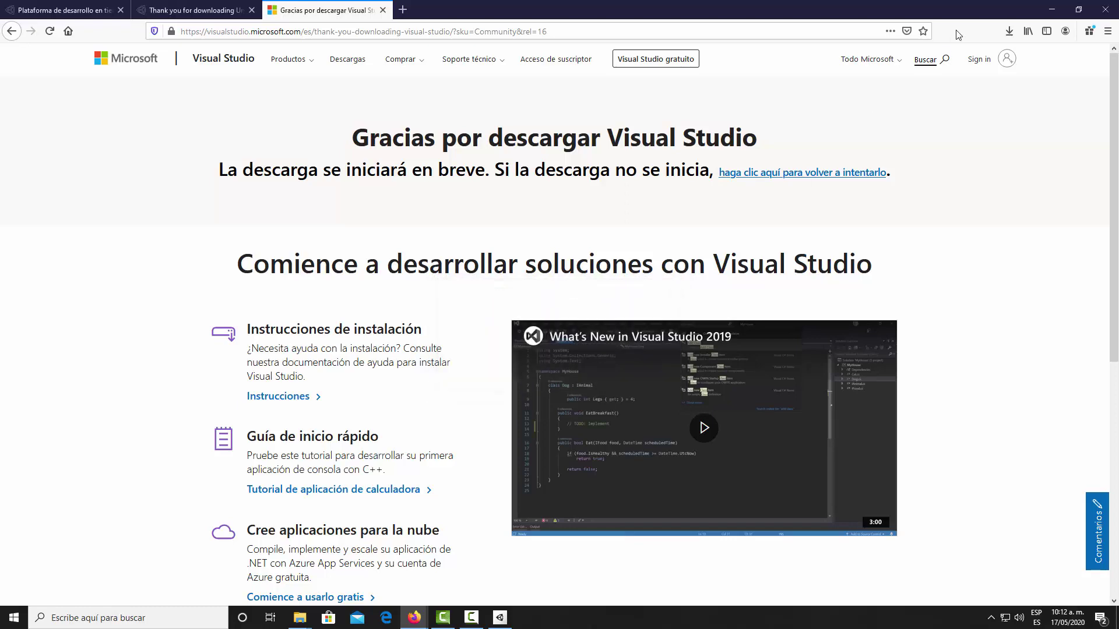
left_click(1052, 10)
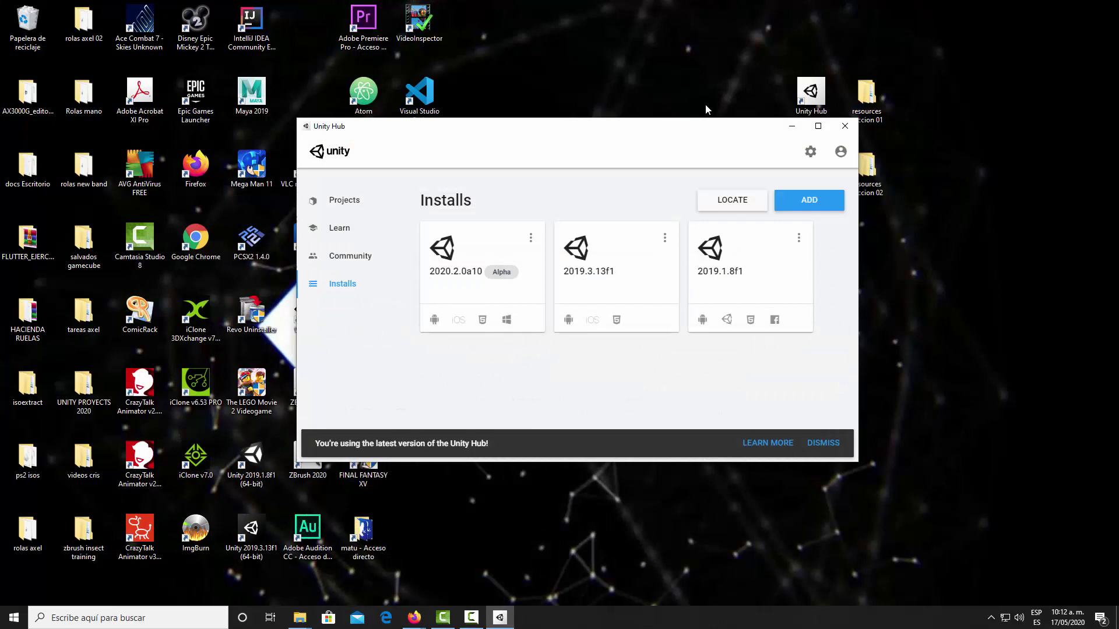
Step: Minimise Unity Hub and launch the Visual Studio Installer from its desktop shortcut
left_click(792, 129)
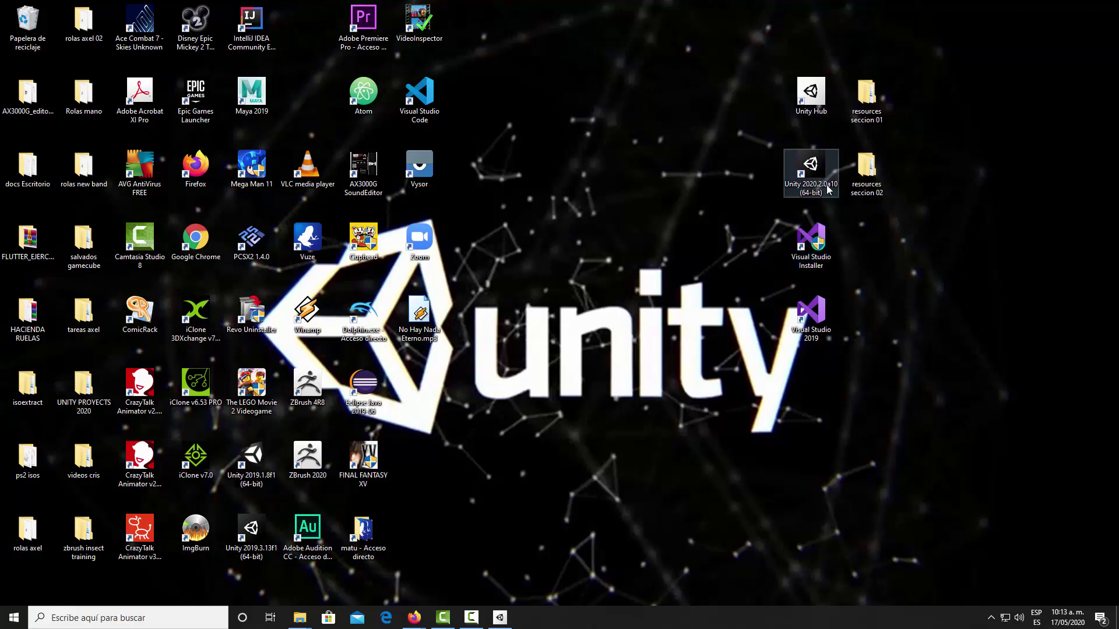
double_click(813, 233)
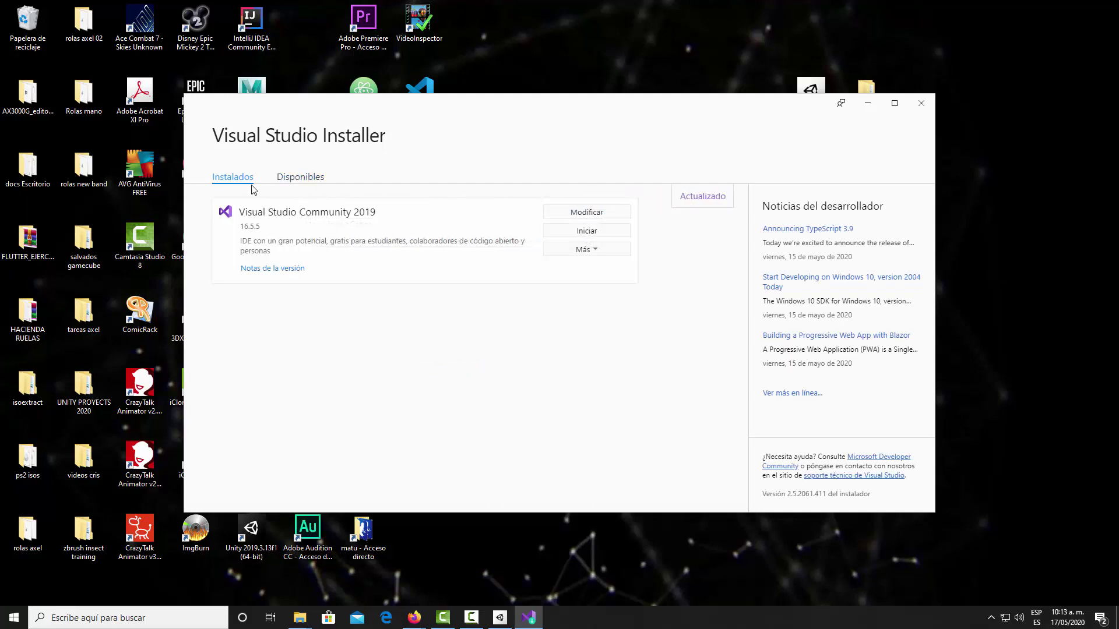
Step: Compare the Disponibles and Instalados tabs, then open Modificar for Visual Studio Community 2019
left_click(312, 181)
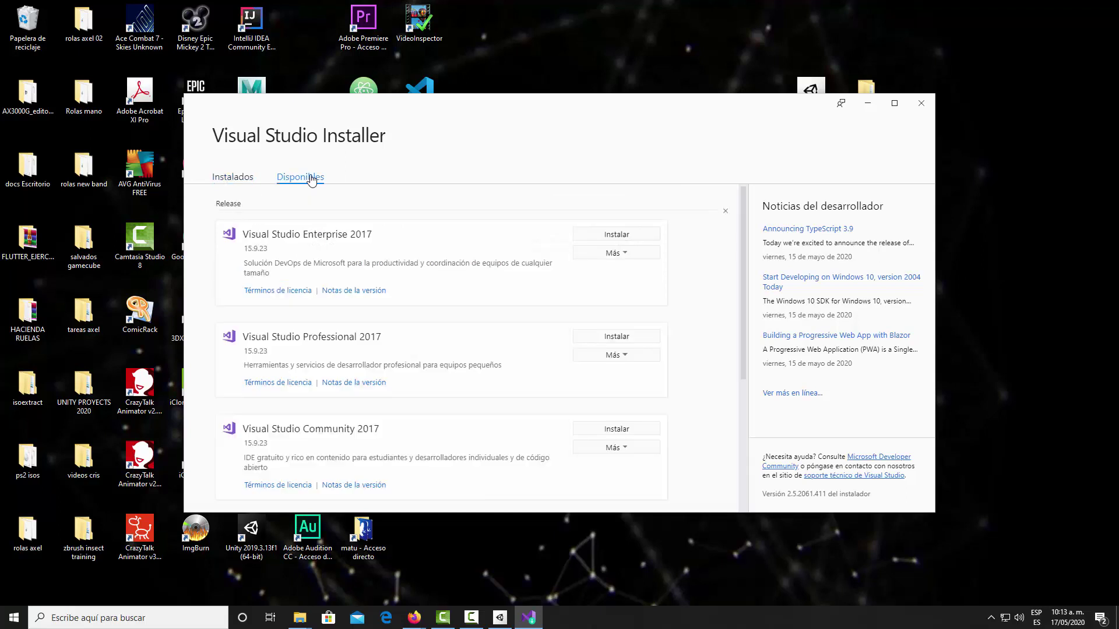
left_click(226, 179)
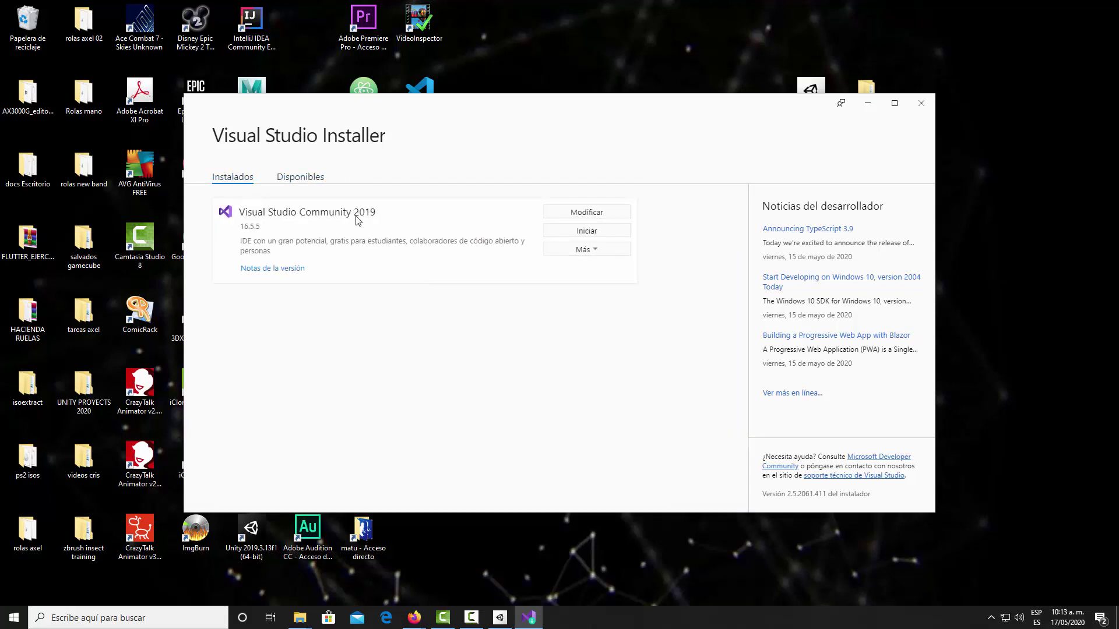
left_click(312, 182)
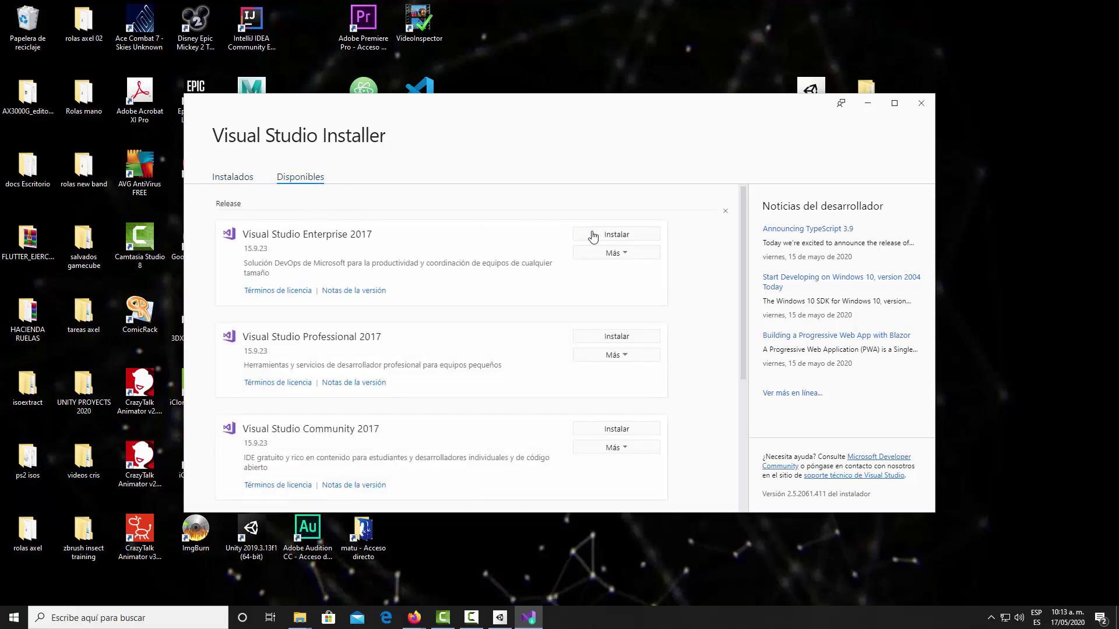
left_click(232, 178)
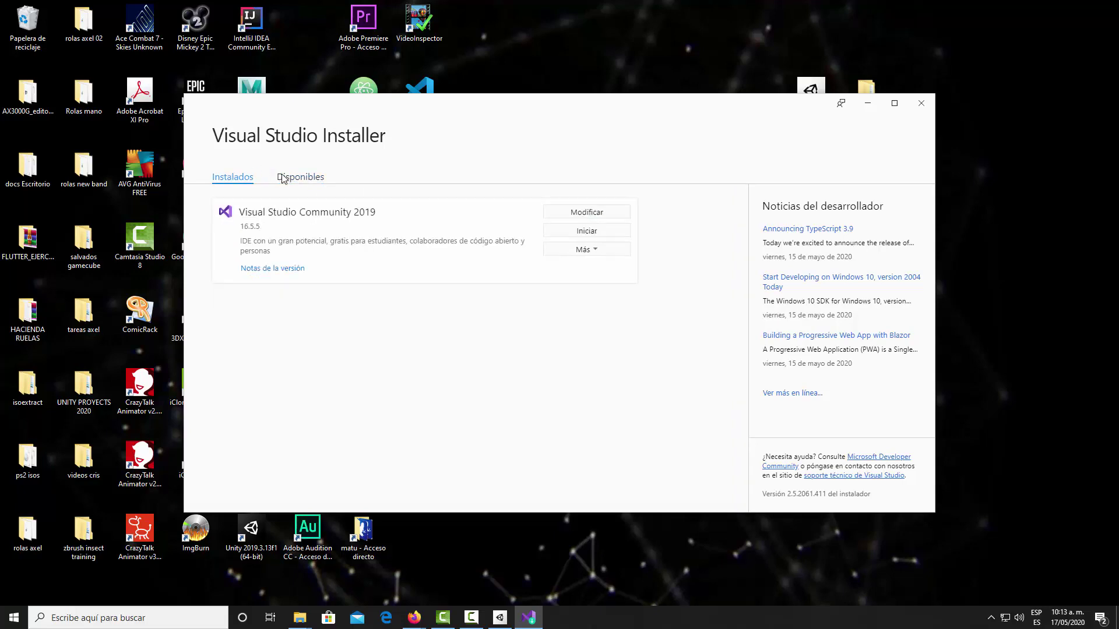
left_click(588, 214)
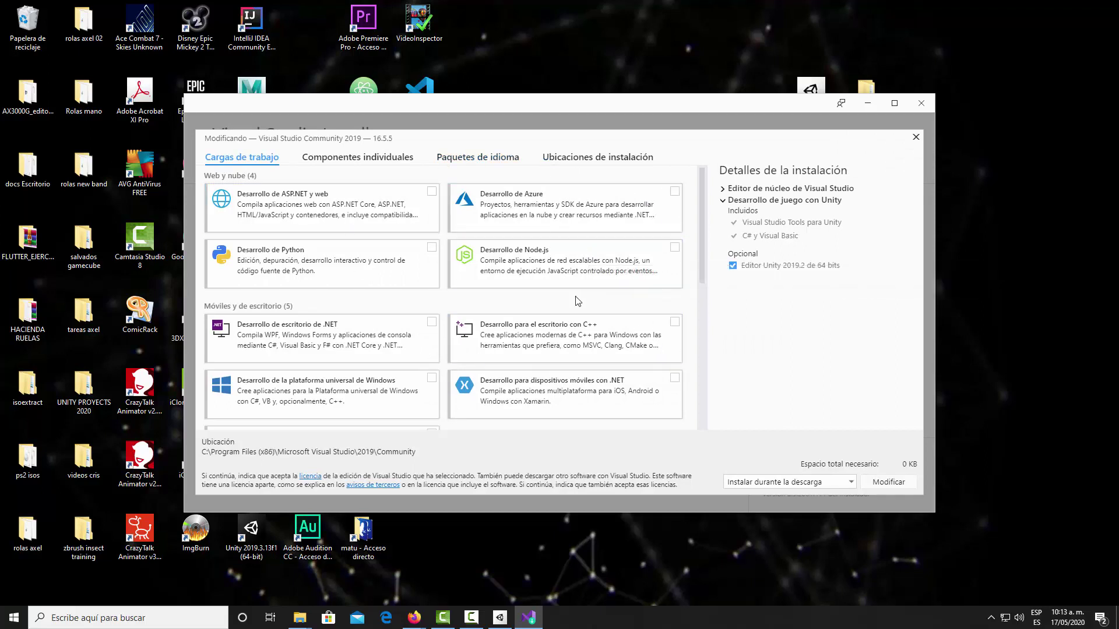
Step: Verify Desarrollo de juego con Unity under Juegos and the language packs, then exit without changes
scroll(589, 292, "down", 2)
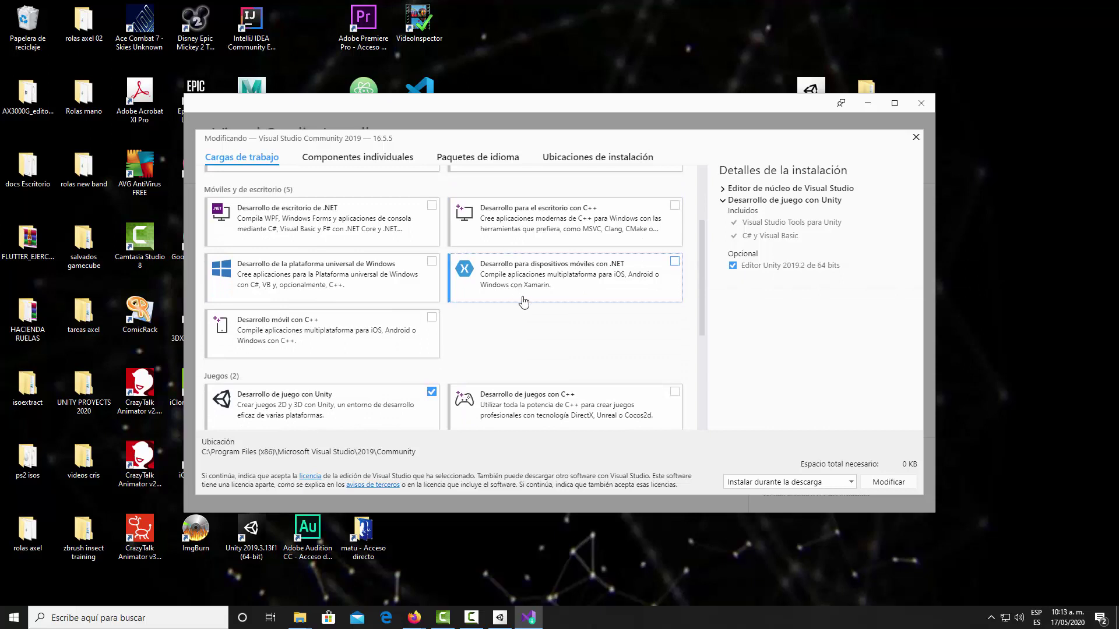
scroll(528, 300, "down", 1)
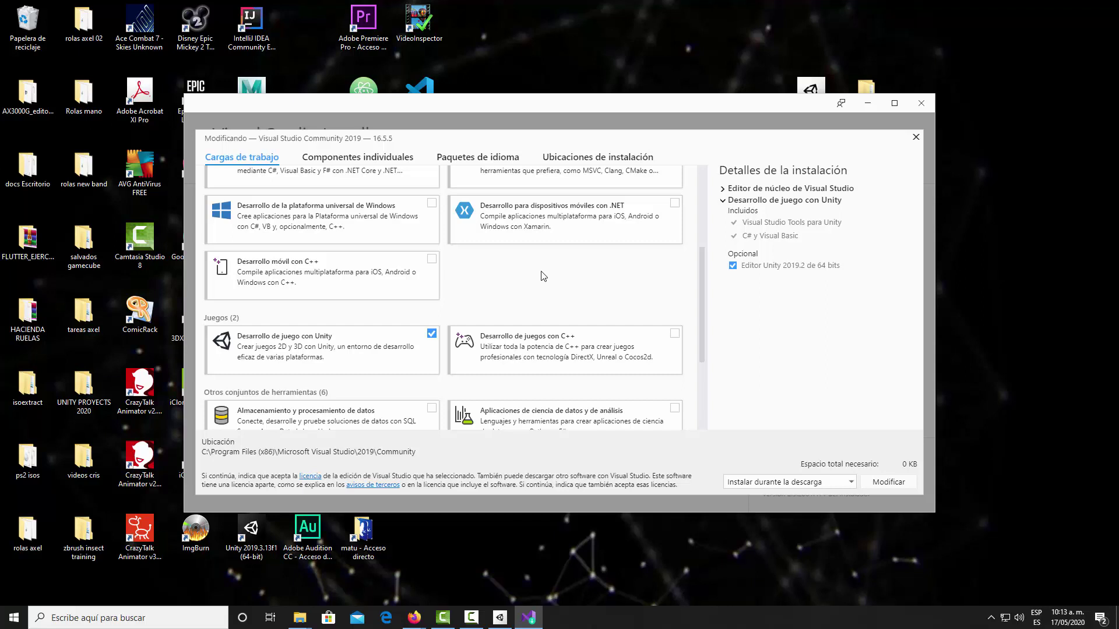
left_click(461, 165)
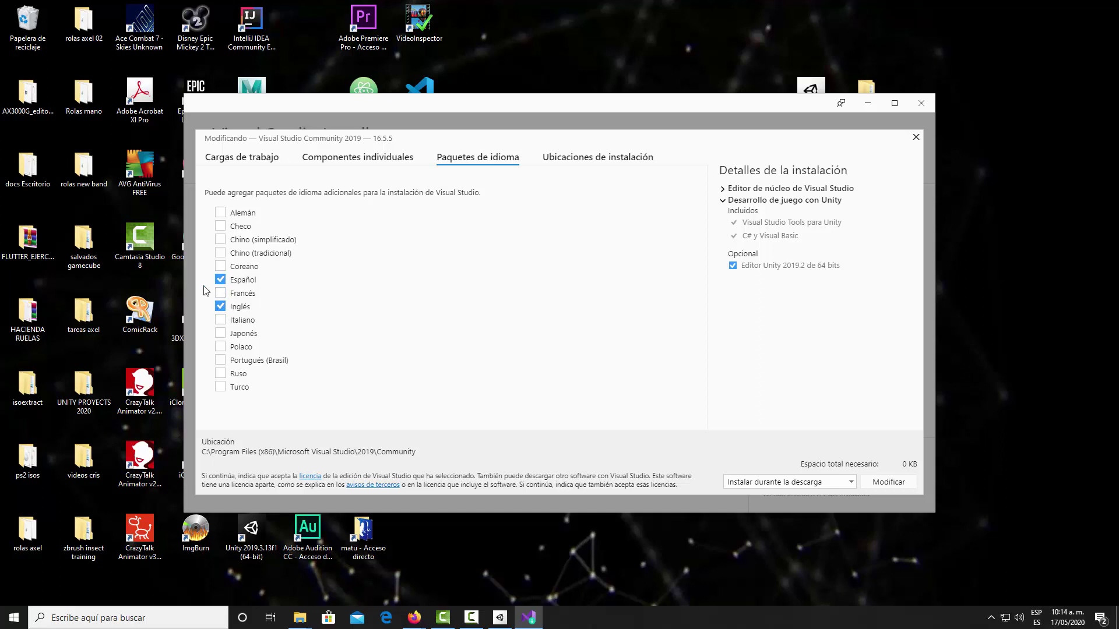
left_click(257, 163)
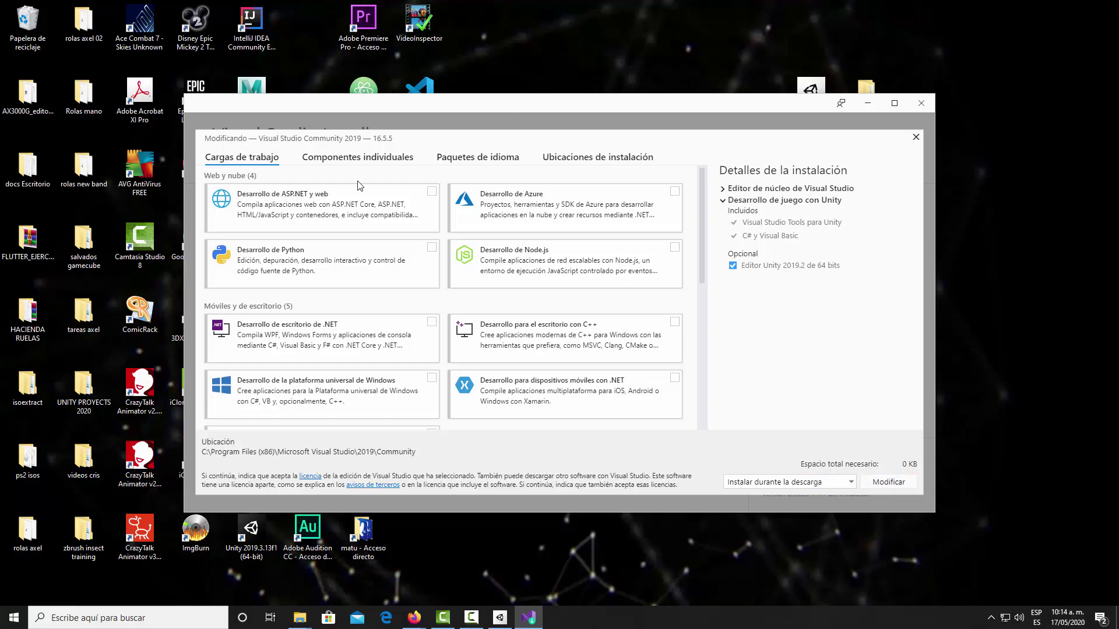
left_click(913, 140)
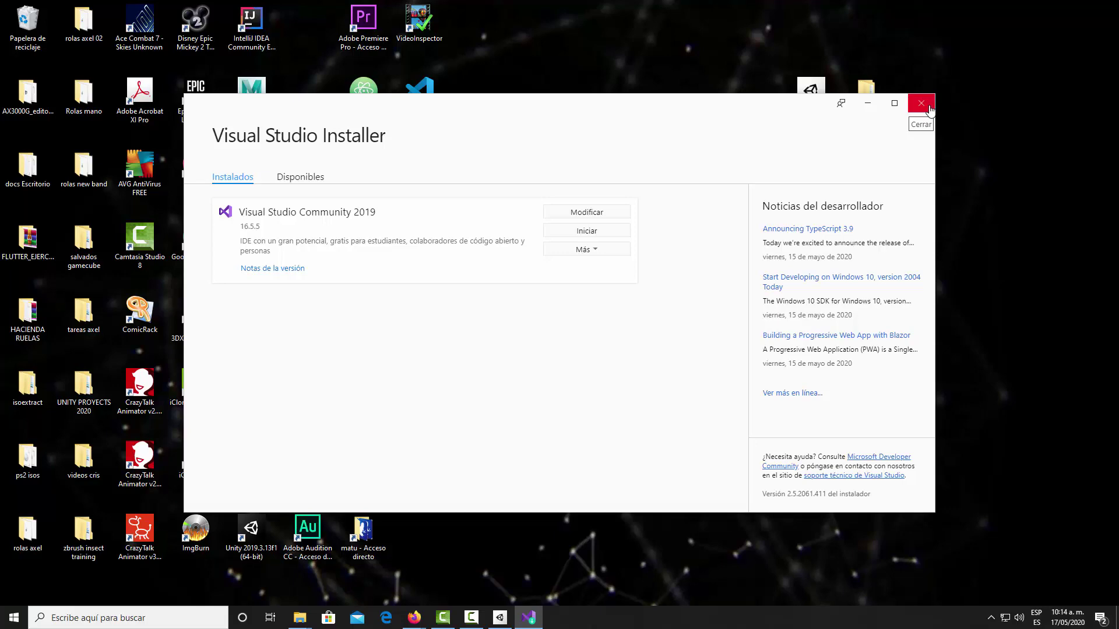
left_click(929, 109)
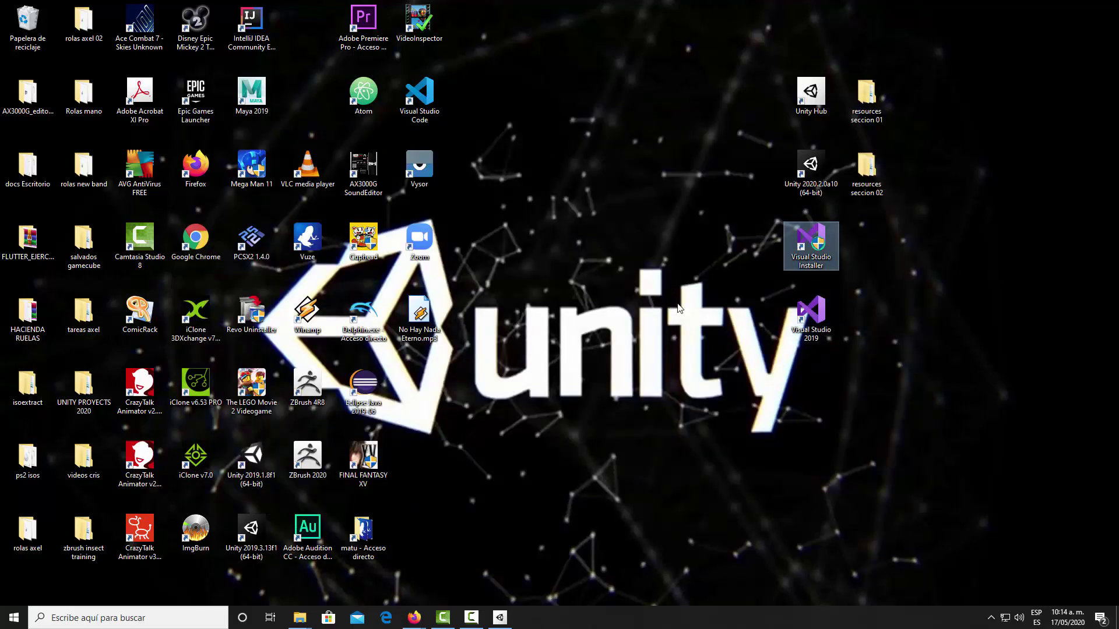
Step: Clear the desktop selection and select the 67.2 MB resources seccion 01 folder
left_click(708, 366)
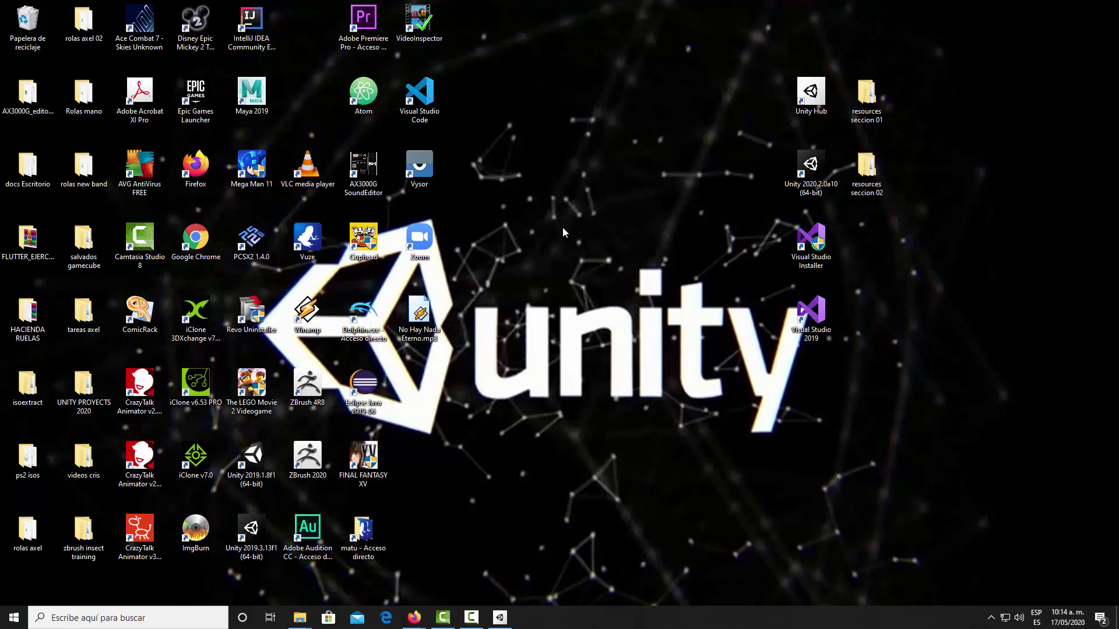
left_click(868, 98)
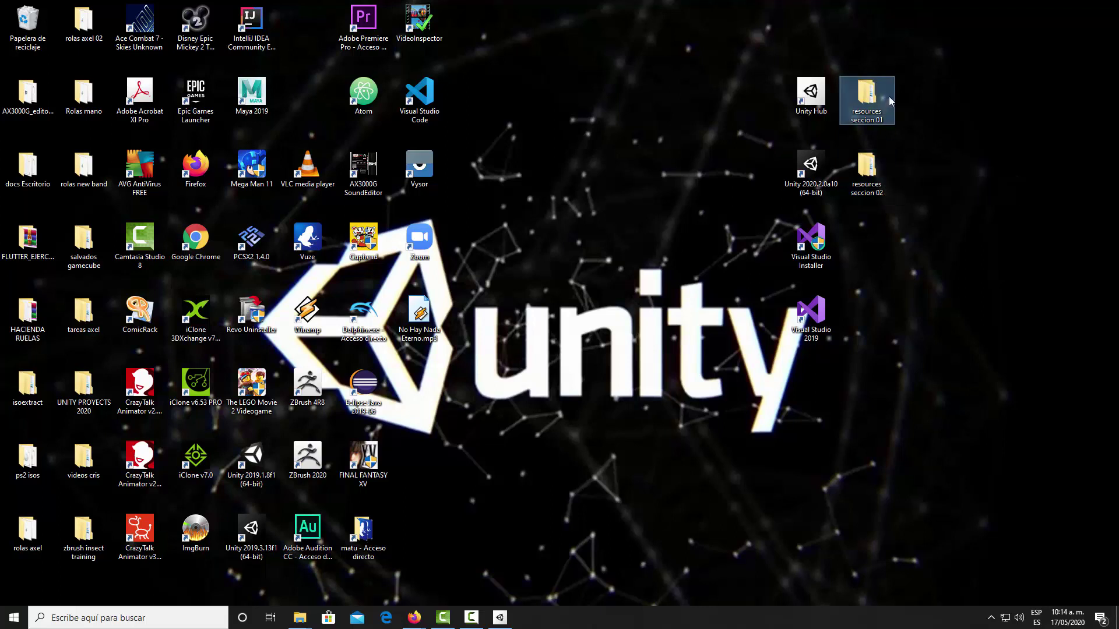
mouse_move(889, 96)
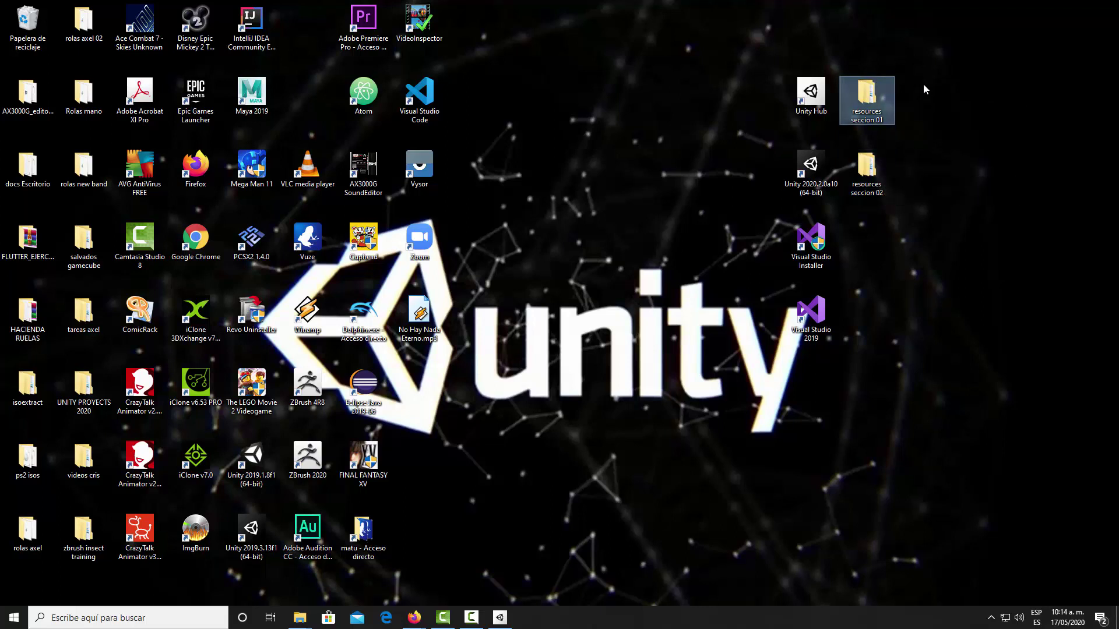